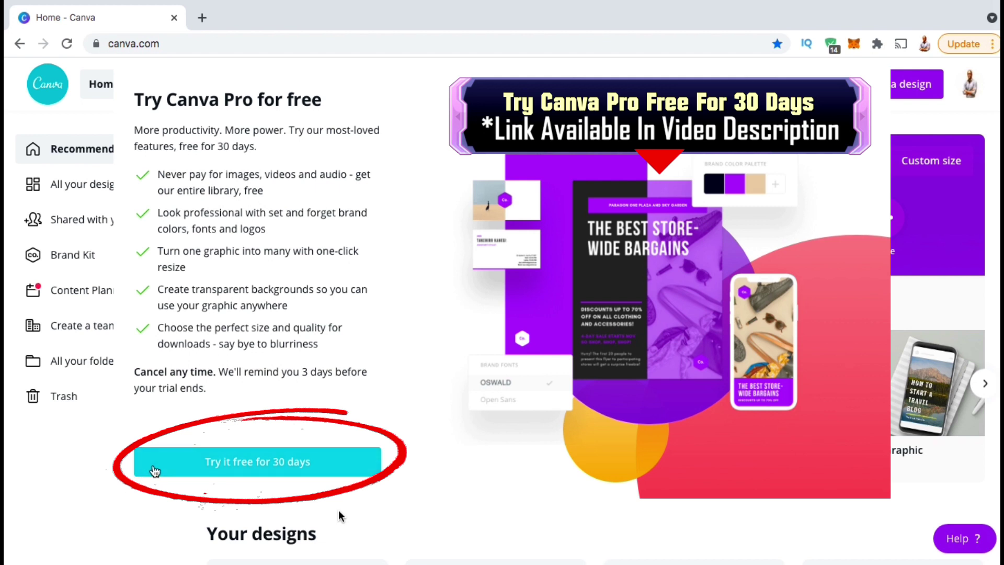
Start the free 30-day Canva Pro trial and dismiss the Pro welcome panel.
click(155, 471)
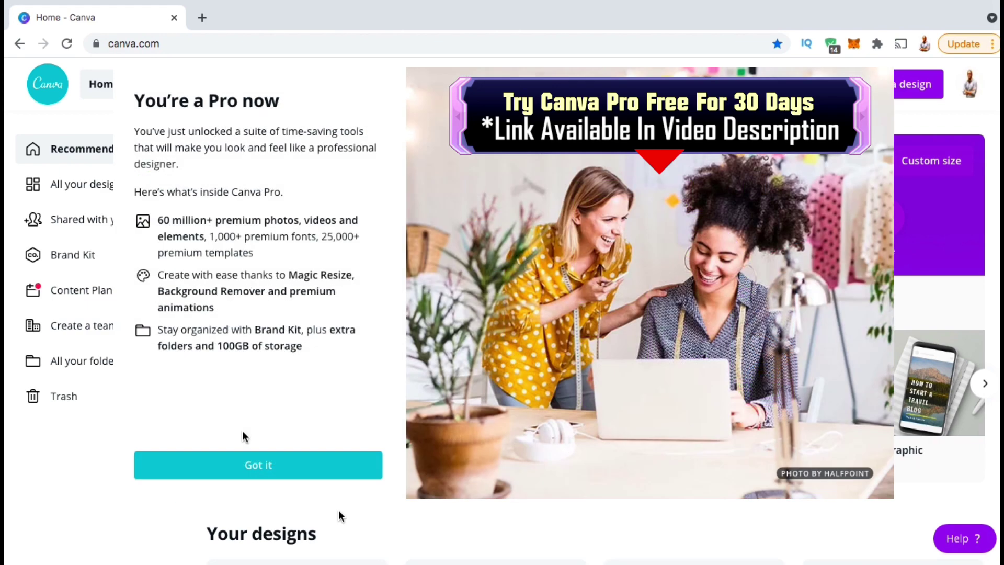
click(243, 455)
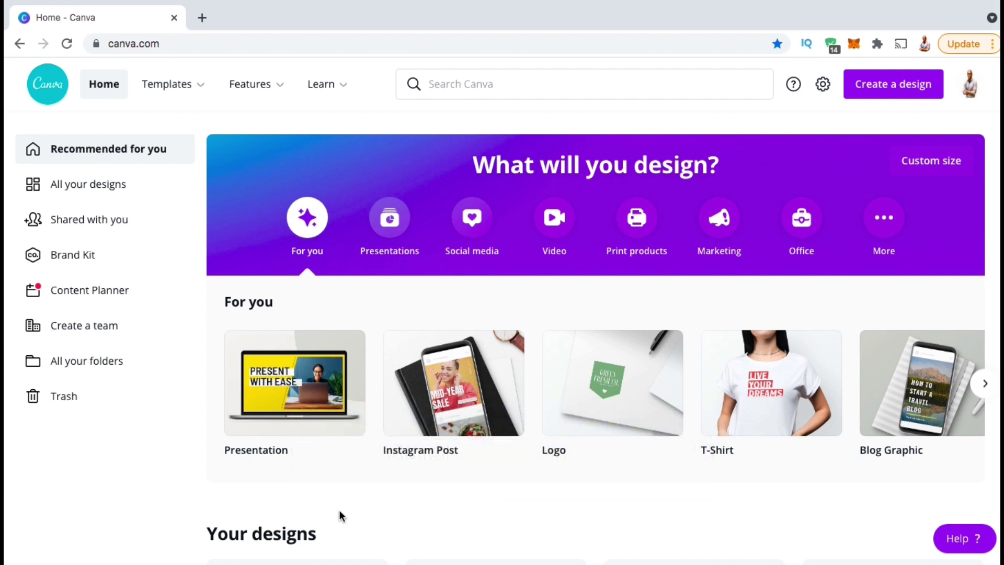
mouse_move(580, 388)
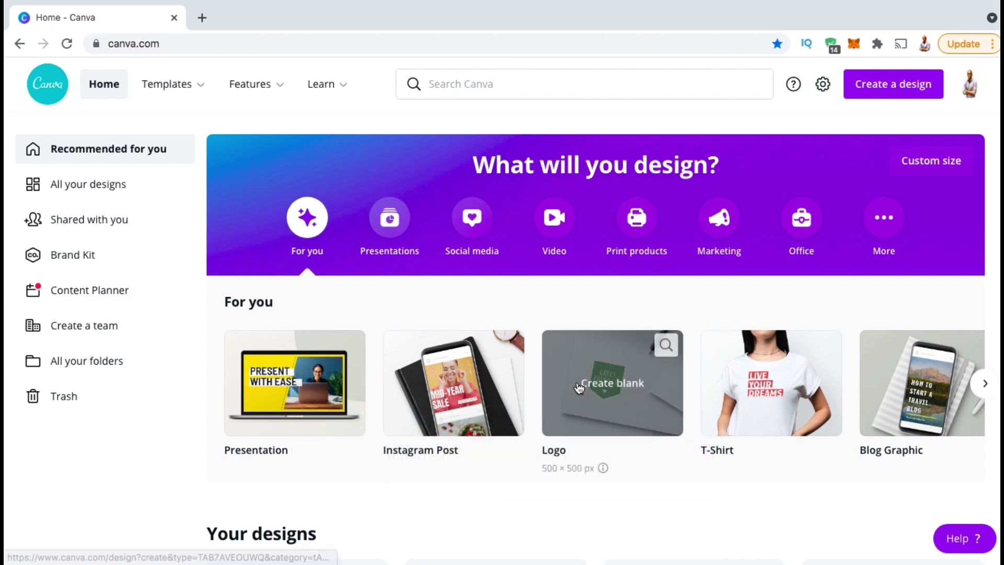
Create a blank custom design of 3000 × 3000 px.
click(894, 89)
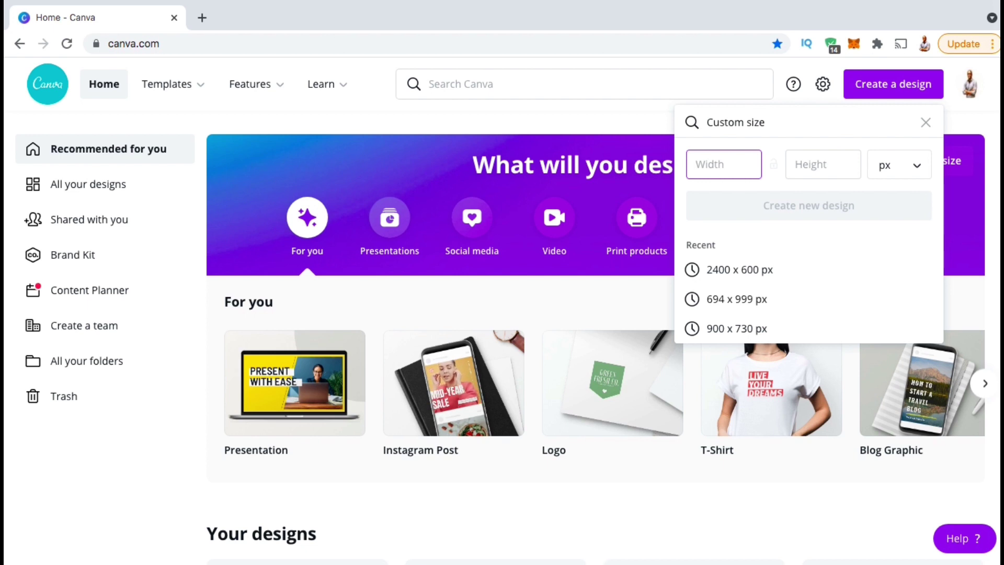
text(000)
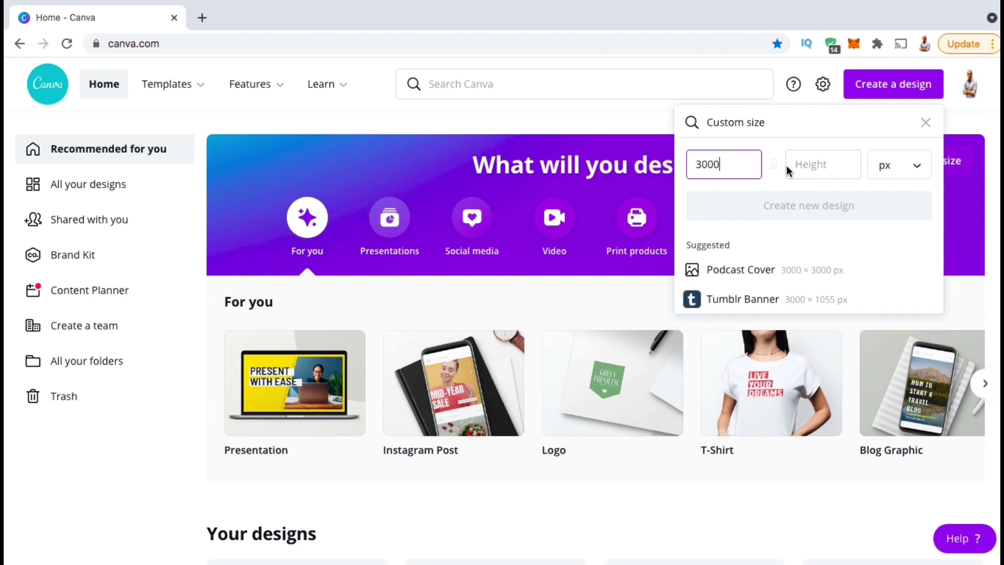
click(806, 166)
text(30000)
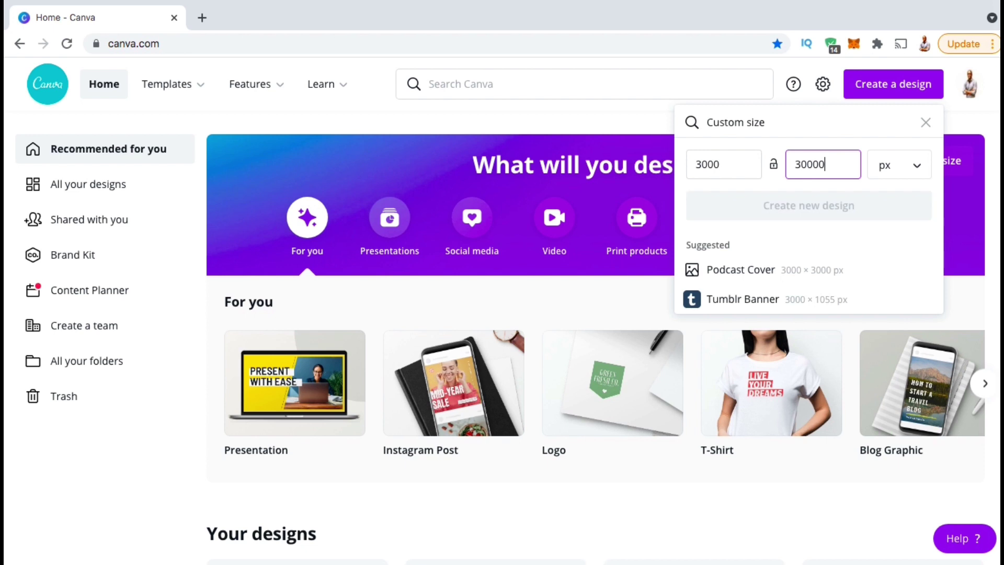
key(BackSpace)
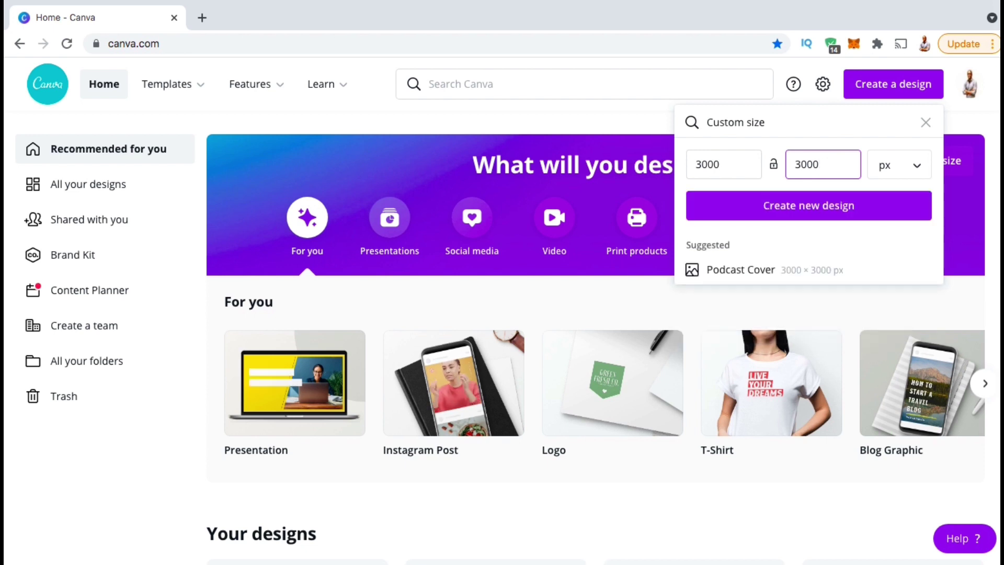
click(795, 214)
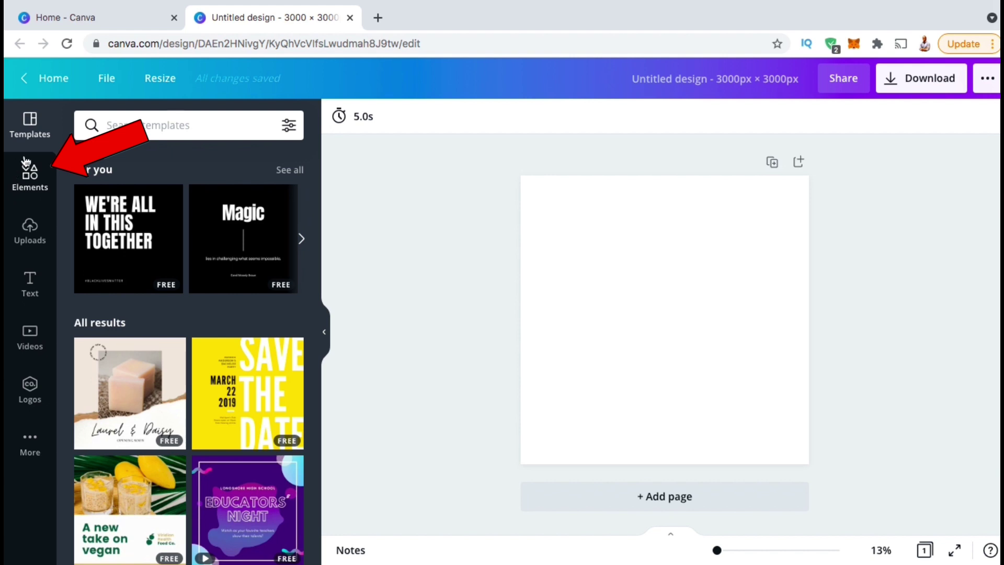
Open the Elements library and its search box.
click(31, 183)
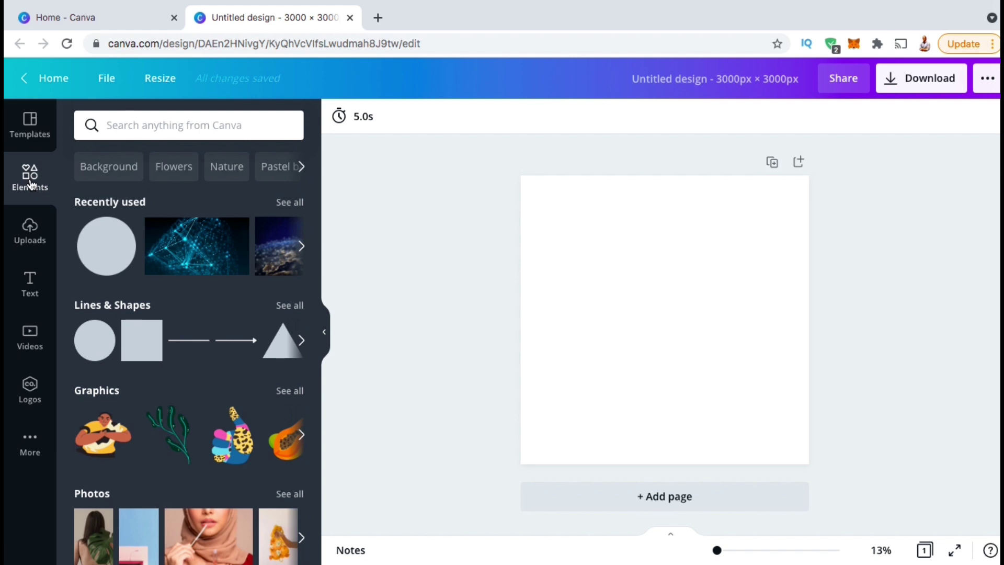
click(127, 125)
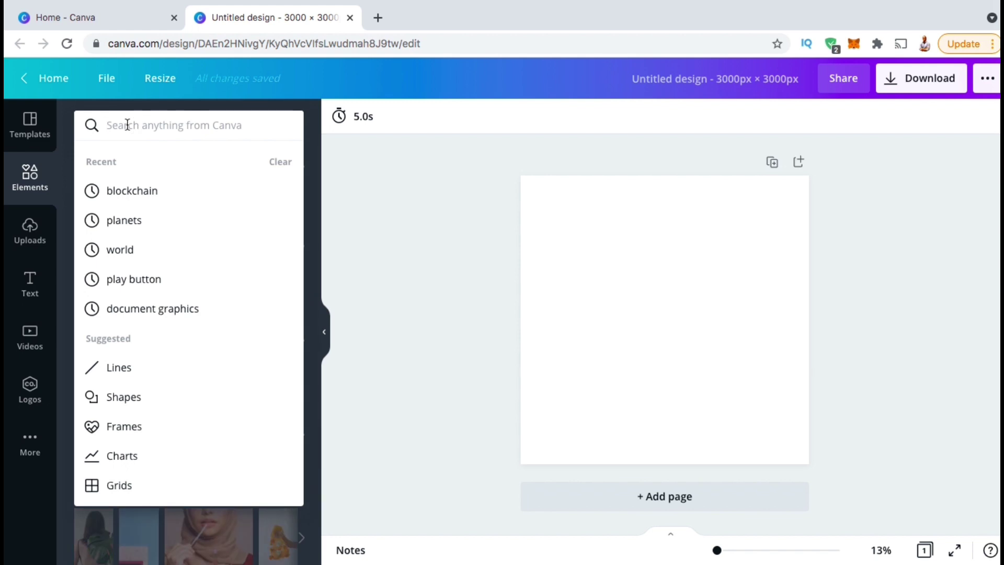
Search Elements for 'planets' and show only Photos results.
text(pla)
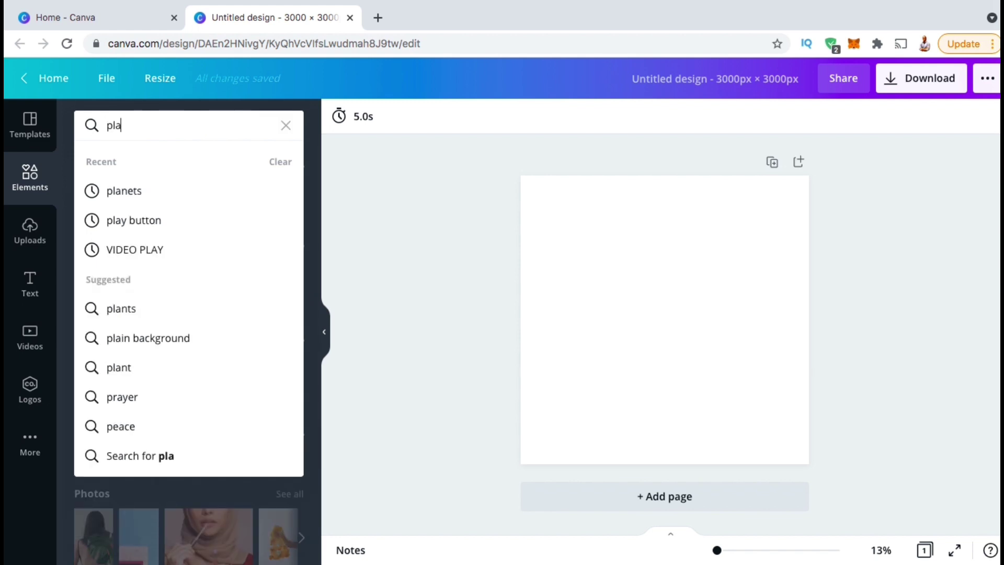
text(nets)
key(Return)
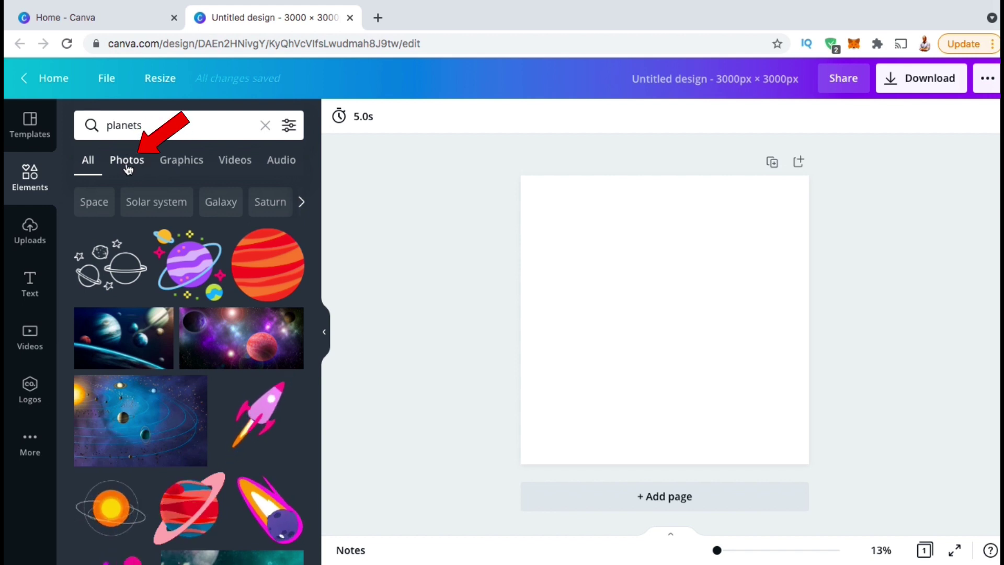
click(127, 166)
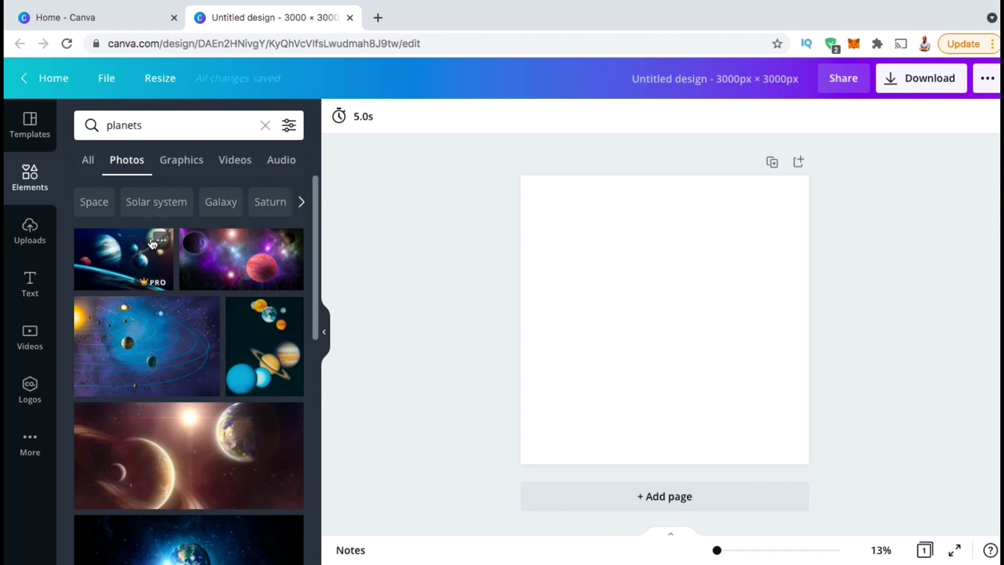
Add the solar-system photo from the planets results to the page.
scroll(152, 243, down, 1)
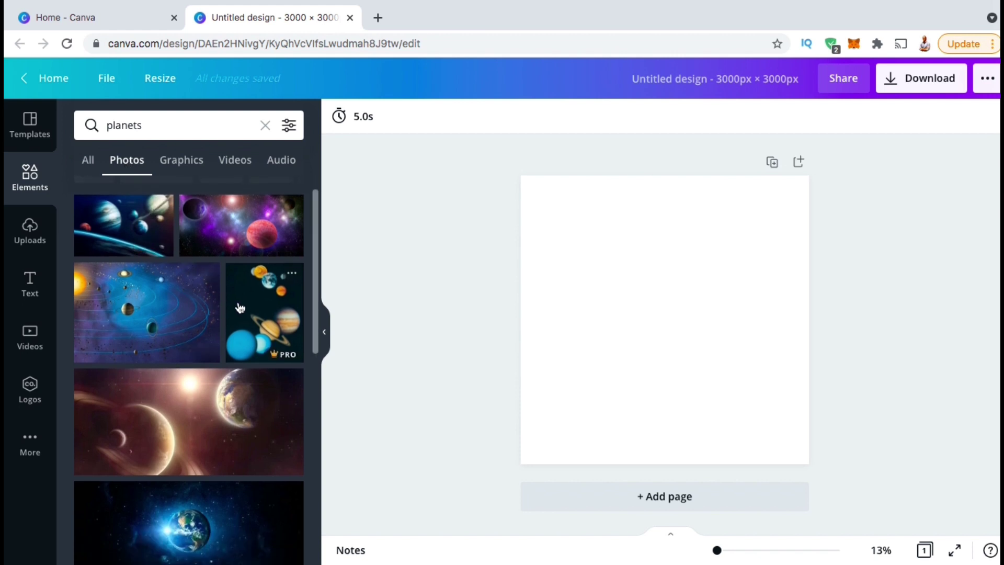
scroll(245, 307, down, 6)
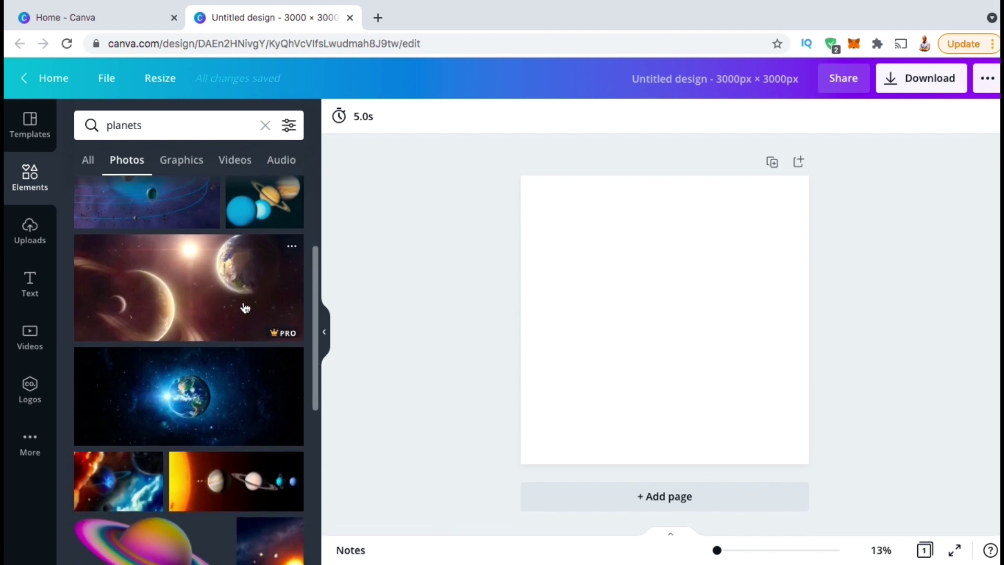
scroll(244, 307, down, 5)
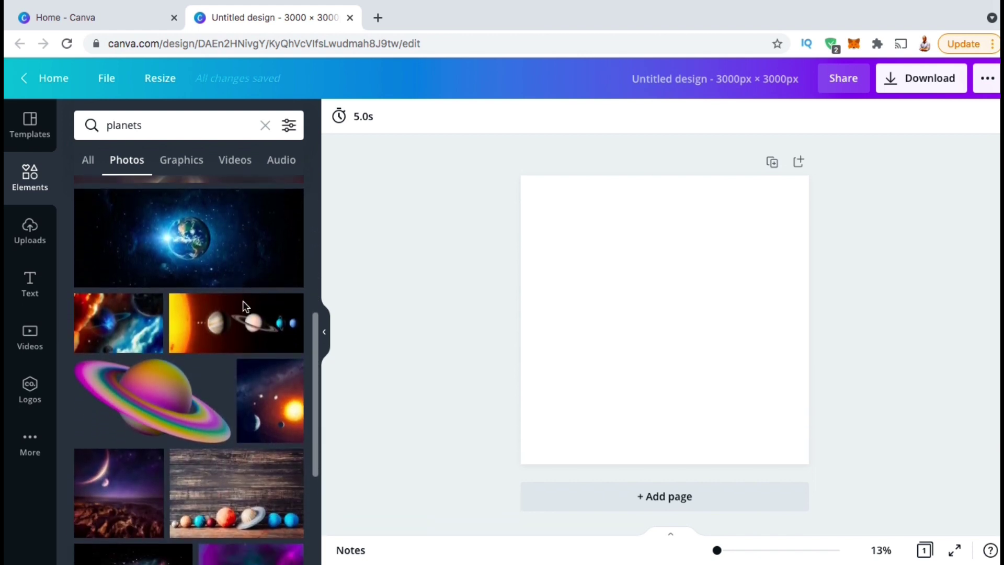
scroll(244, 308, down, 5)
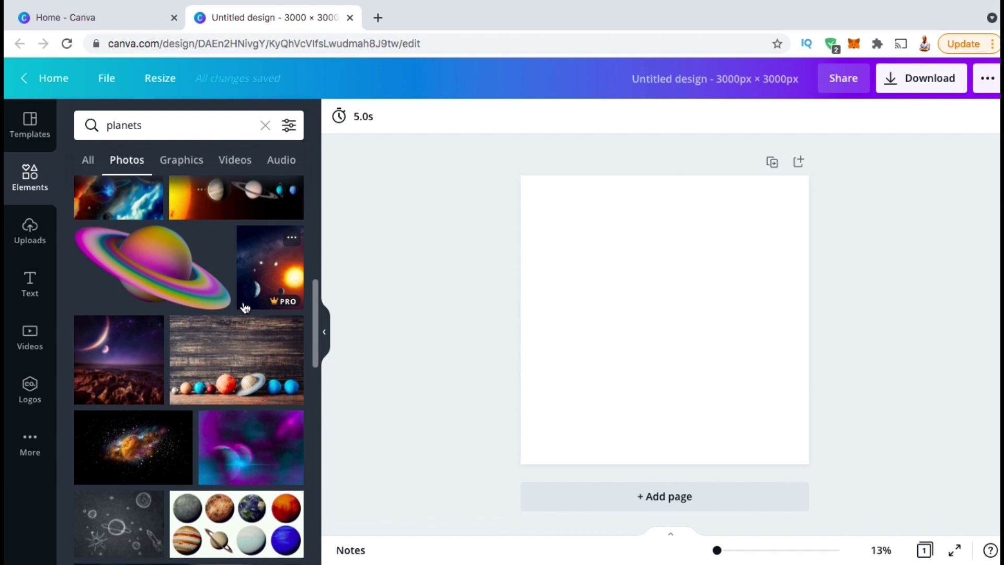
scroll(245, 308, down, 6)
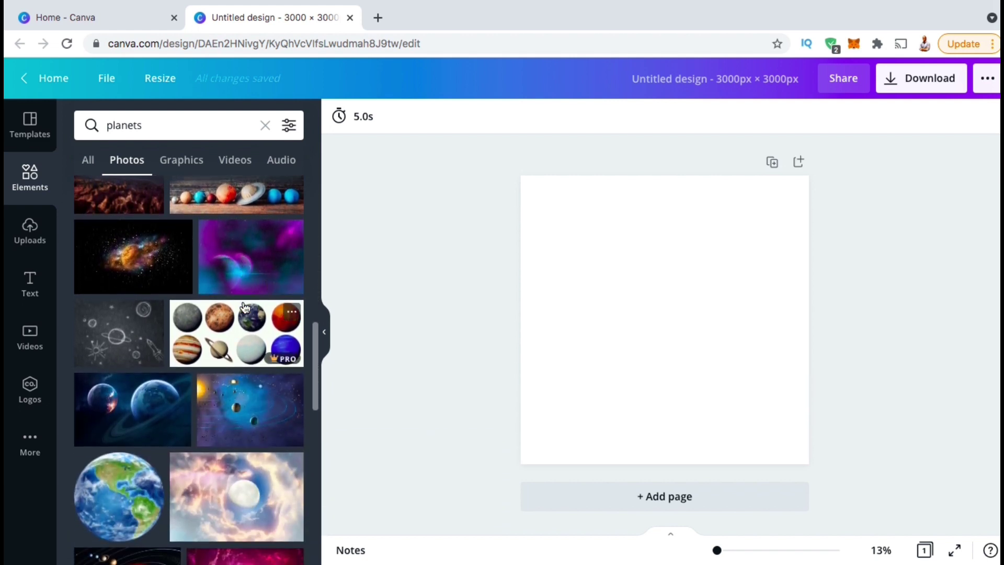
scroll(245, 308, down, 5)
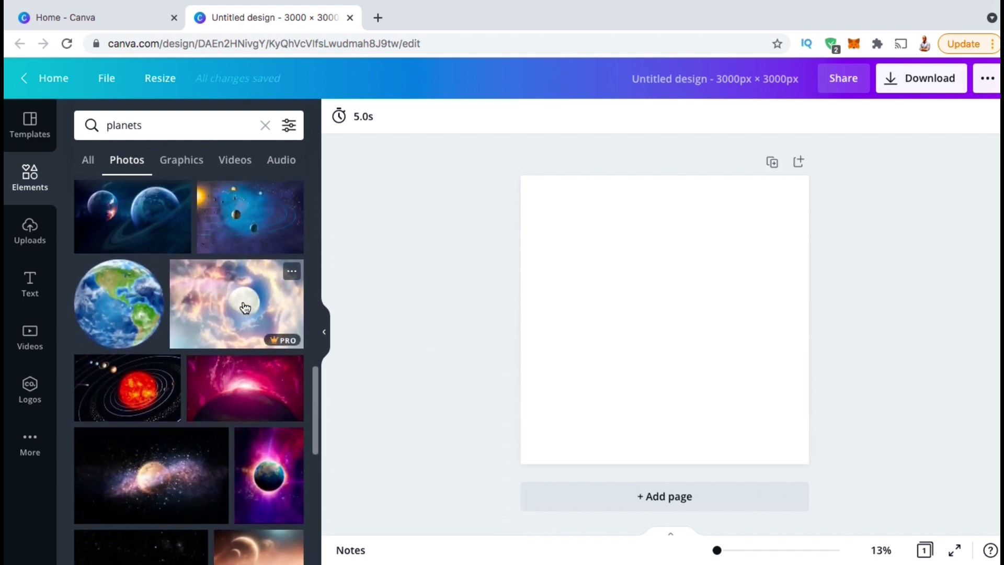
scroll(245, 308, down, 6)
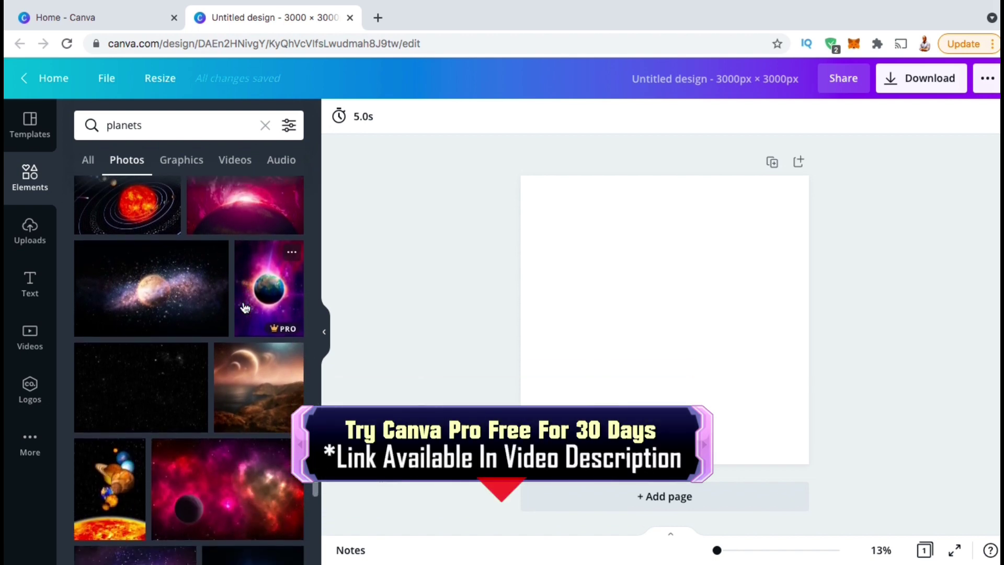
scroll(245, 307, down, 4)
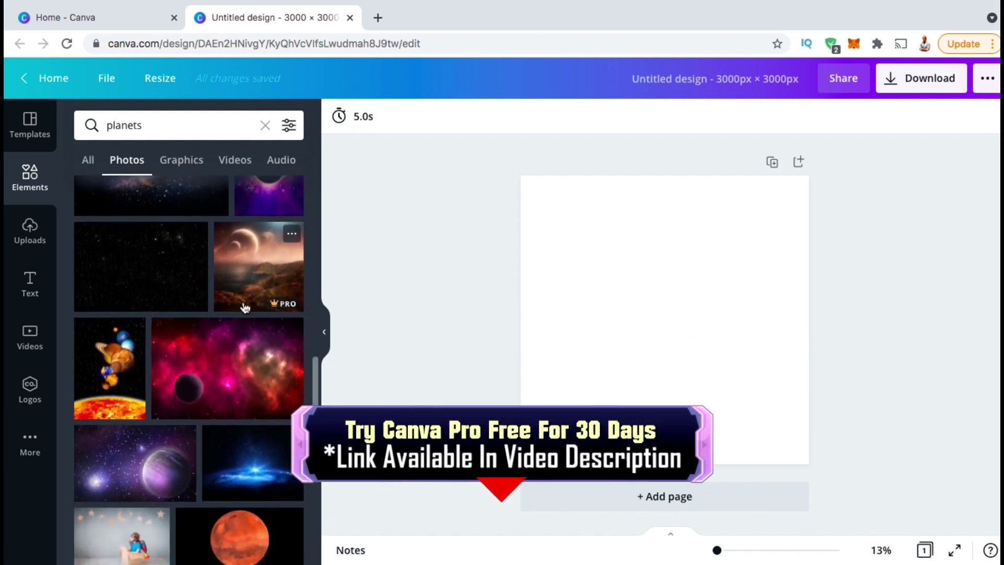
scroll(245, 307, down, 6)
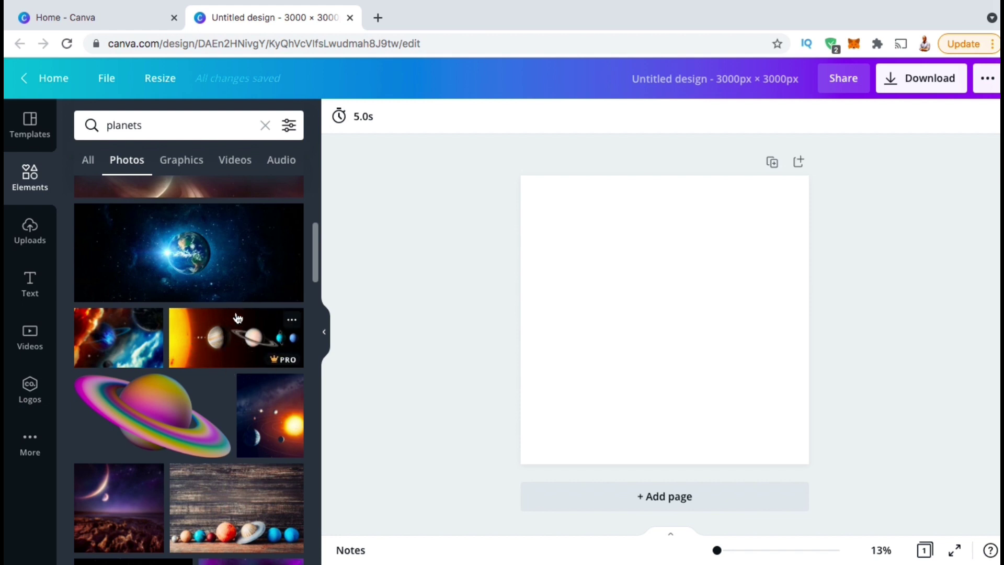
click(240, 356)
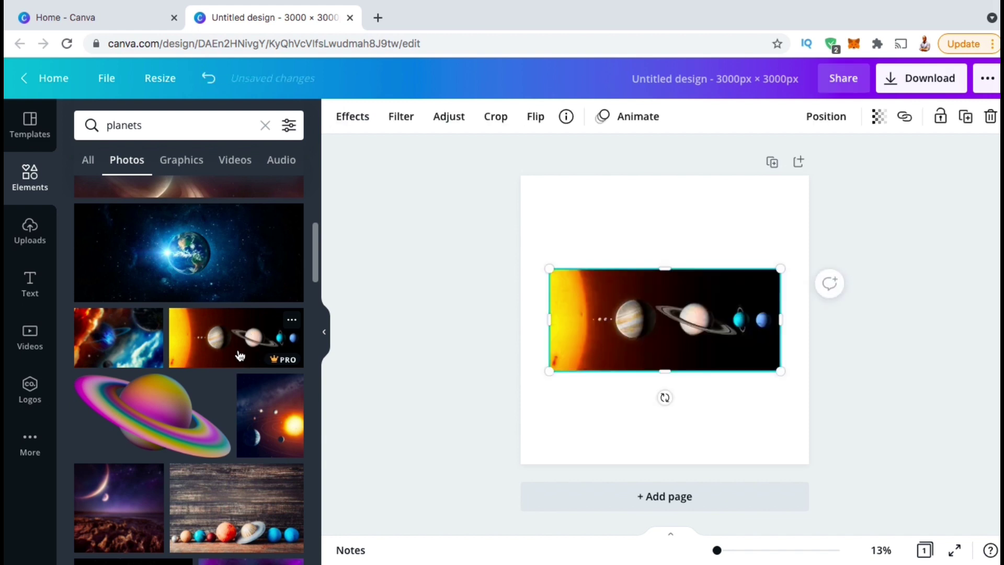
Zoom the page view to about 21% and reselect the planets photo.
key(Escape)
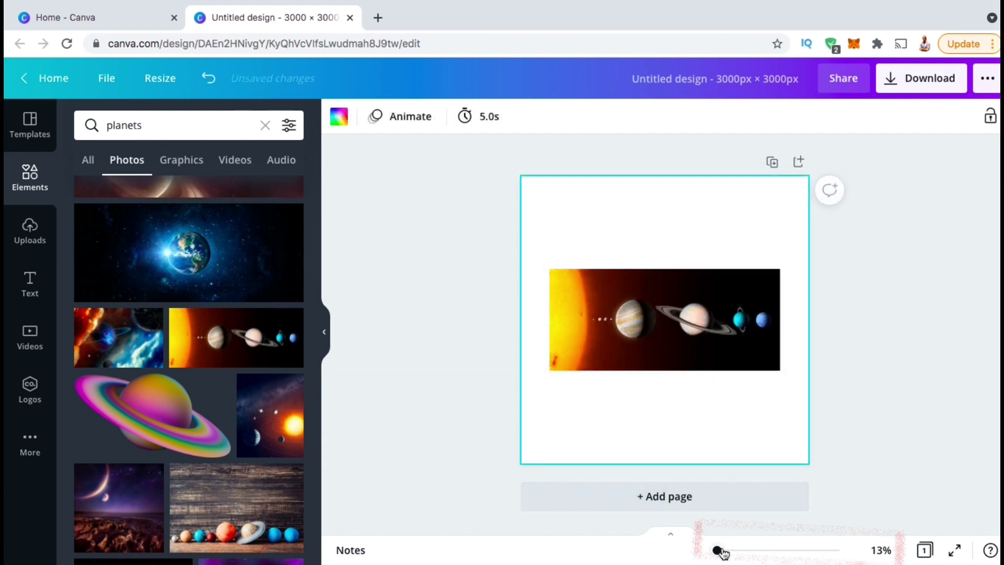
drag(718, 551, 720, 550)
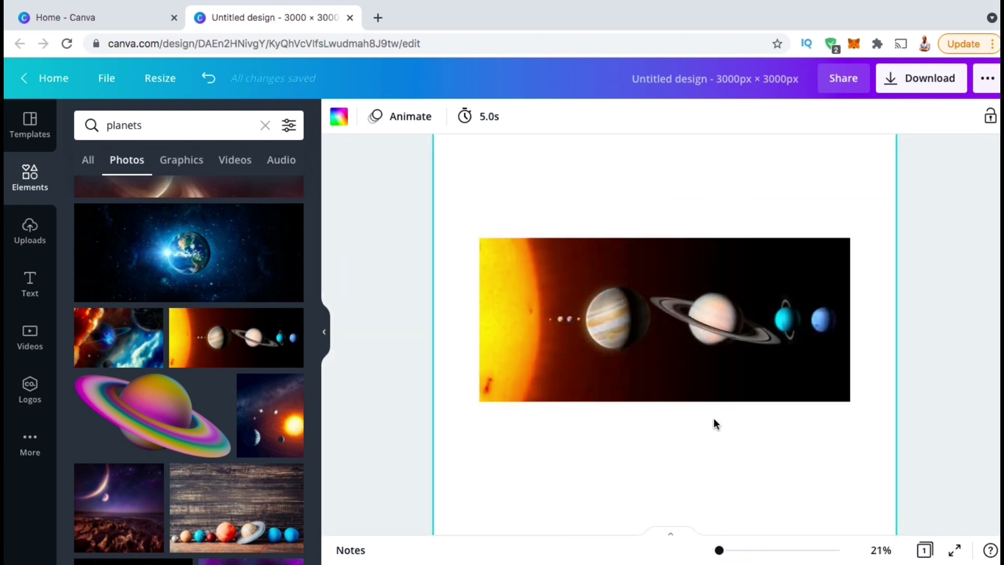
click(706, 391)
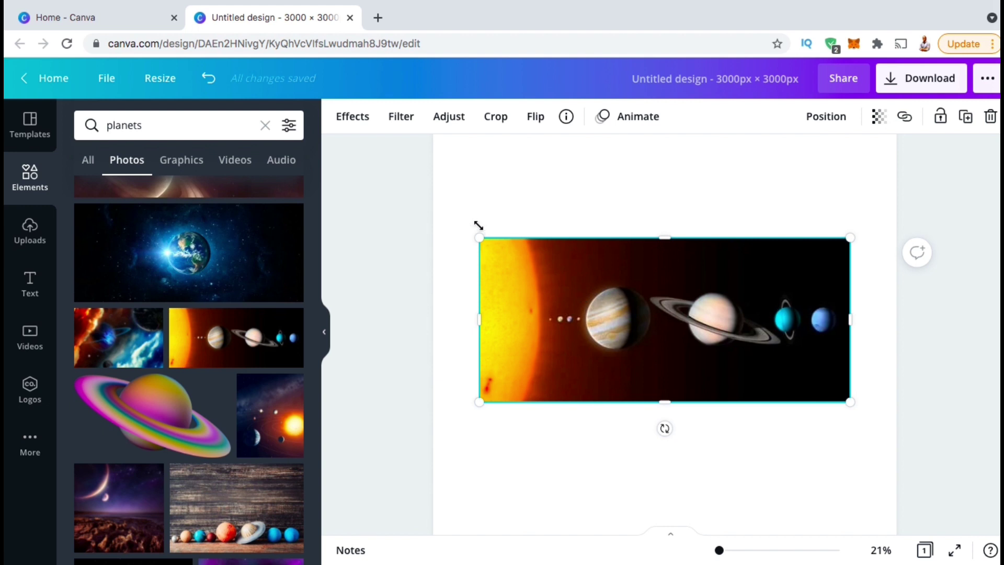
Apply Background Remover from the Effects panel to the solar-system photo.
click(353, 116)
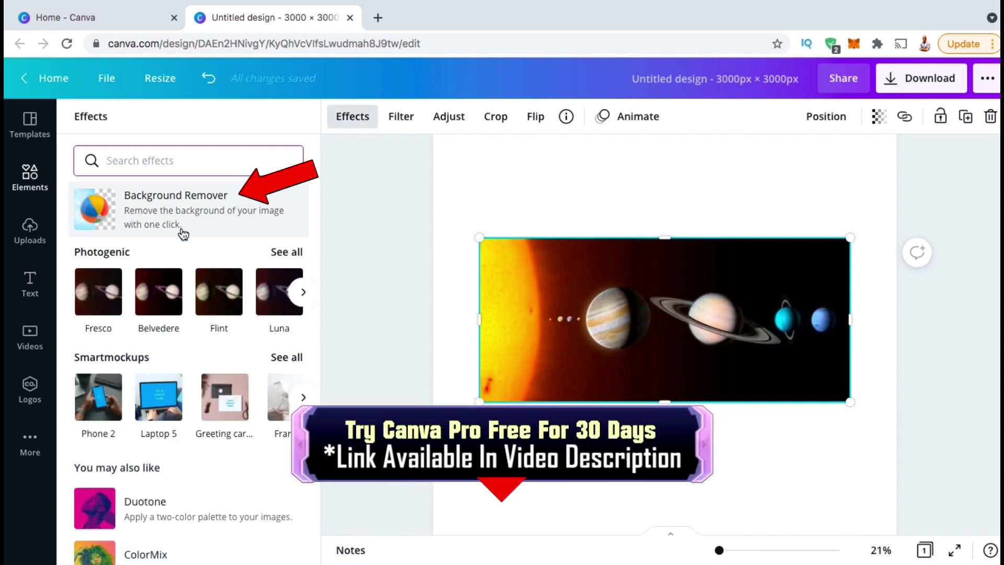
click(140, 214)
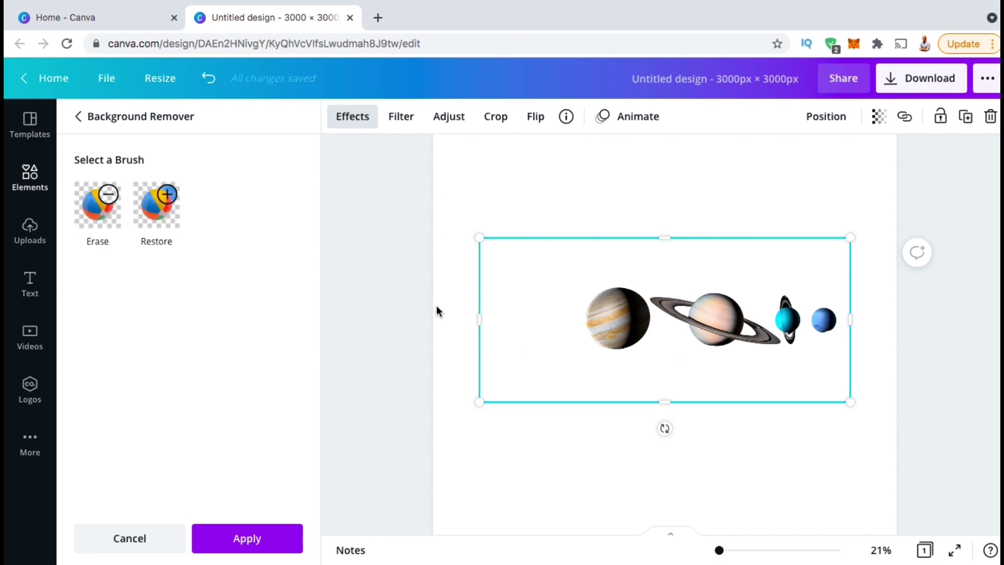
Erase Jupiter, Uranus and Neptune from the cut-out using an enlarged Erase brush.
click(99, 222)
click(99, 222)
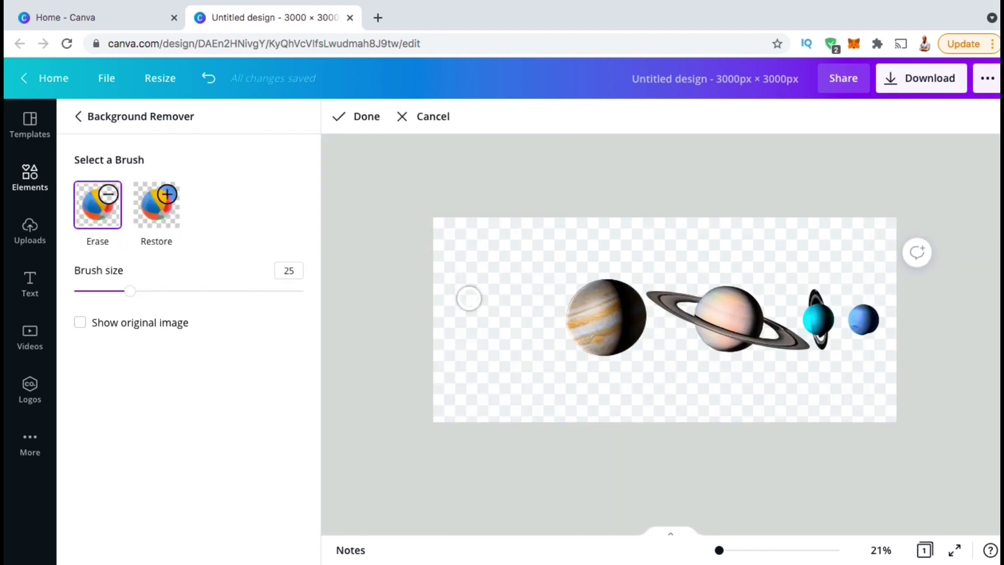
mouse_move(572, 318)
mouse_down()
mouse_move(570, 297)
mouse_move(586, 349)
mouse_move(582, 285)
mouse_up()
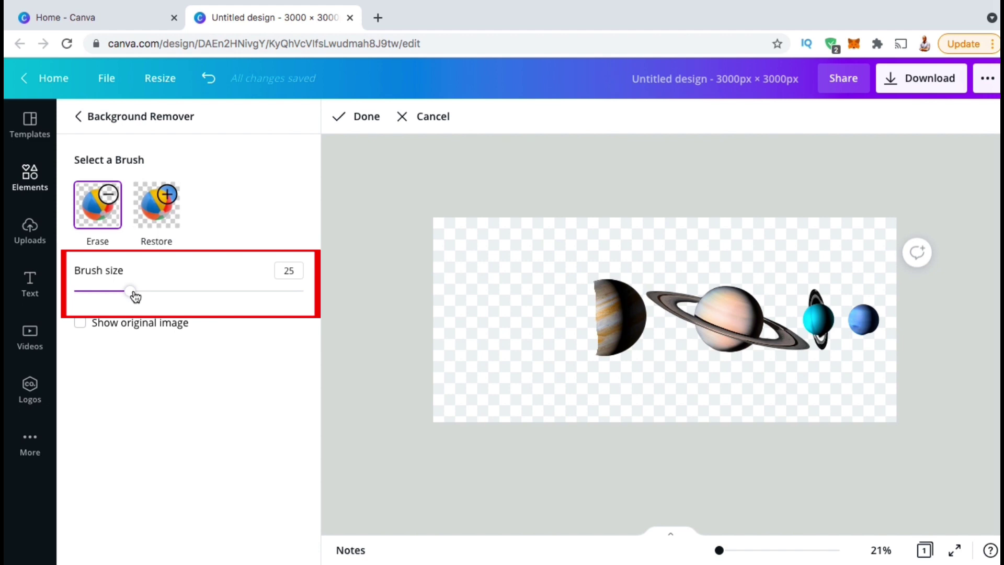
drag(134, 297, 185, 306)
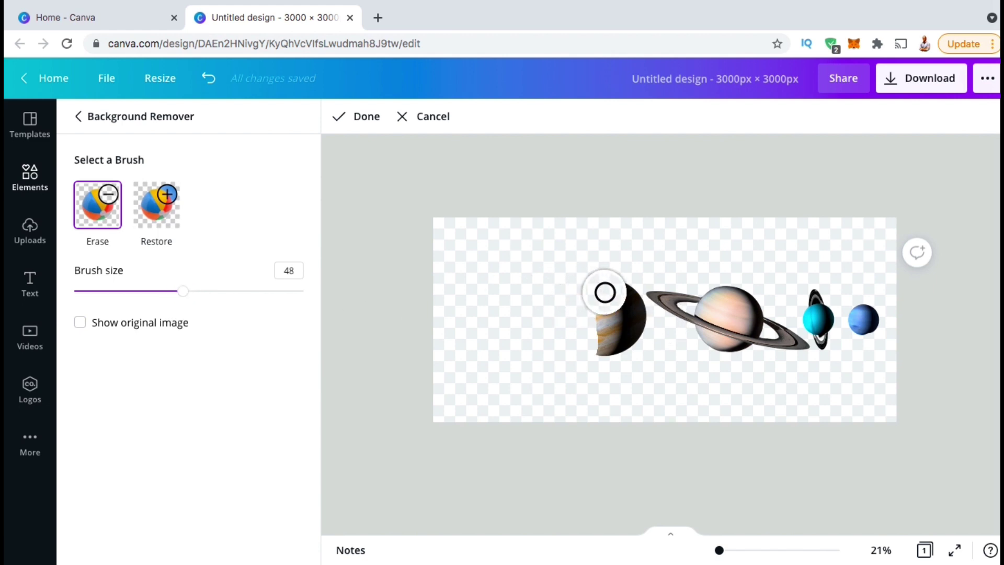
drag(605, 292, 633, 325)
mouse_move(817, 317)
mouse_down()
mouse_move(859, 314)
mouse_move(865, 327)
mouse_up()
At brush size 24, erase a patch of Saturn's body, then choose the Restore brush.
drag(183, 291, 127, 290)
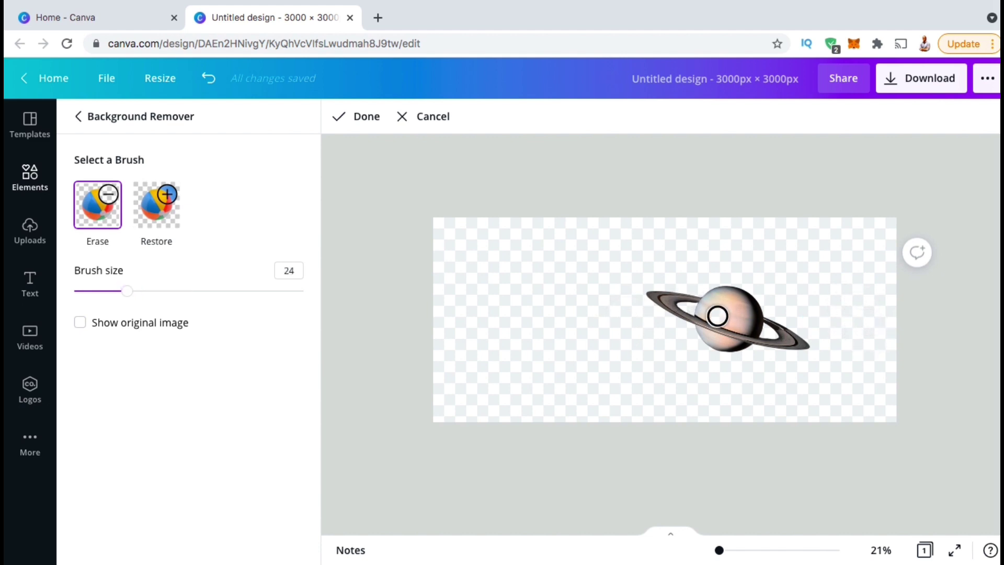
drag(718, 316, 746, 313)
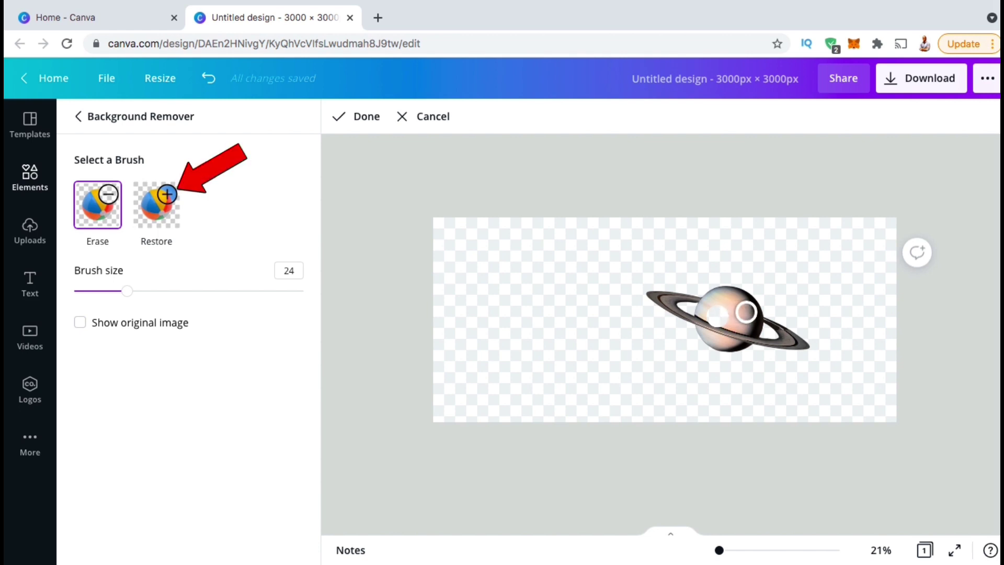
mouse_move(746, 312)
mouse_down()
mouse_move(714, 338)
mouse_move(692, 320)
mouse_move(701, 301)
mouse_move(734, 314)
mouse_move(727, 334)
mouse_move(718, 314)
mouse_up()
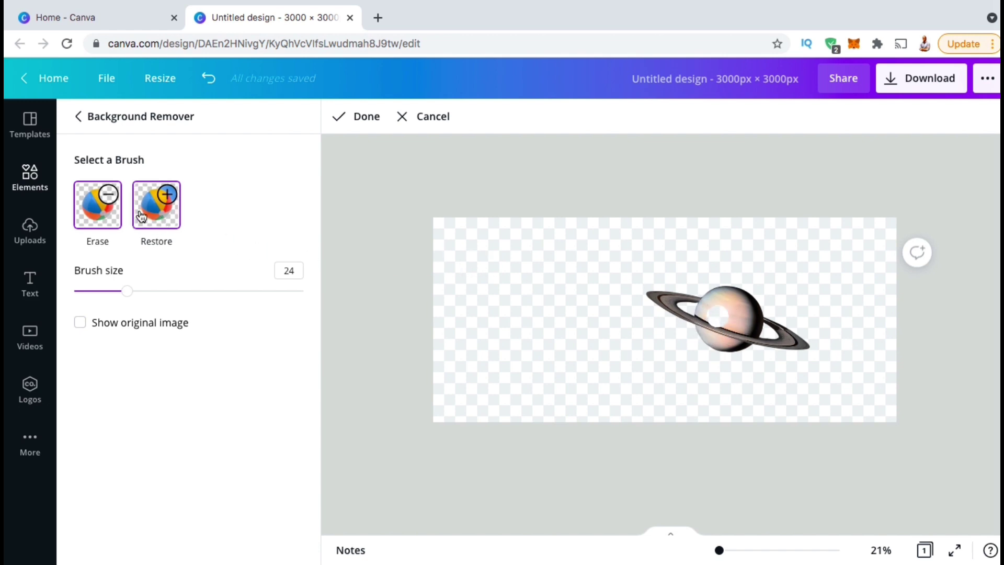
click(165, 212)
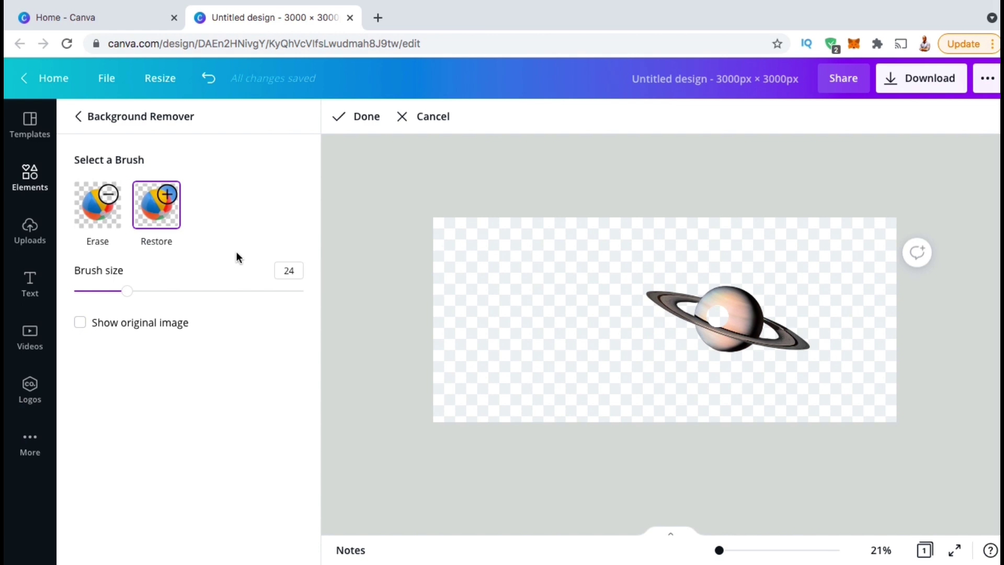
Restore the erased patch on Saturn and apply the background removal.
mouse_move(712, 318)
mouse_down()
mouse_move(727, 322)
mouse_move(714, 315)
mouse_up()
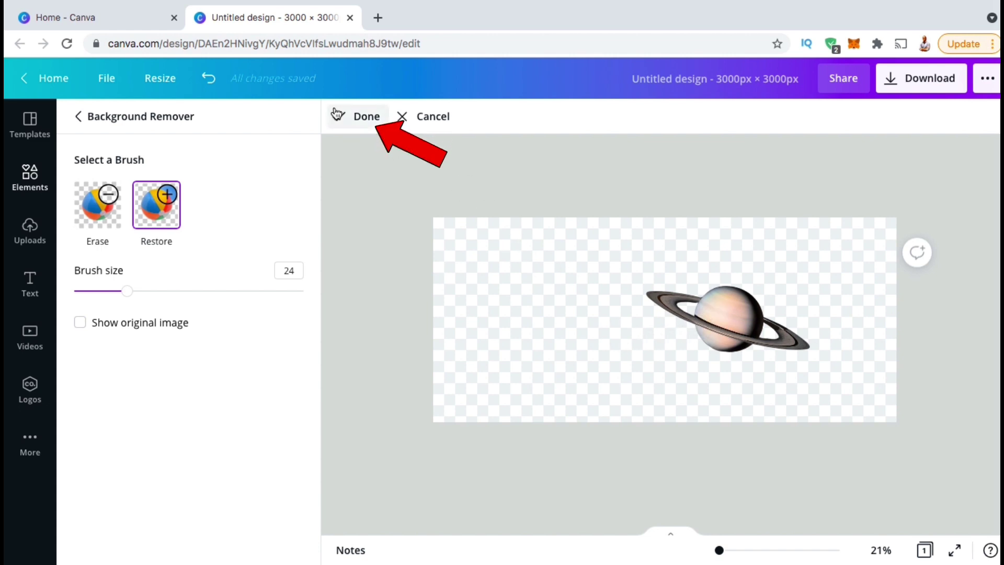
click(358, 120)
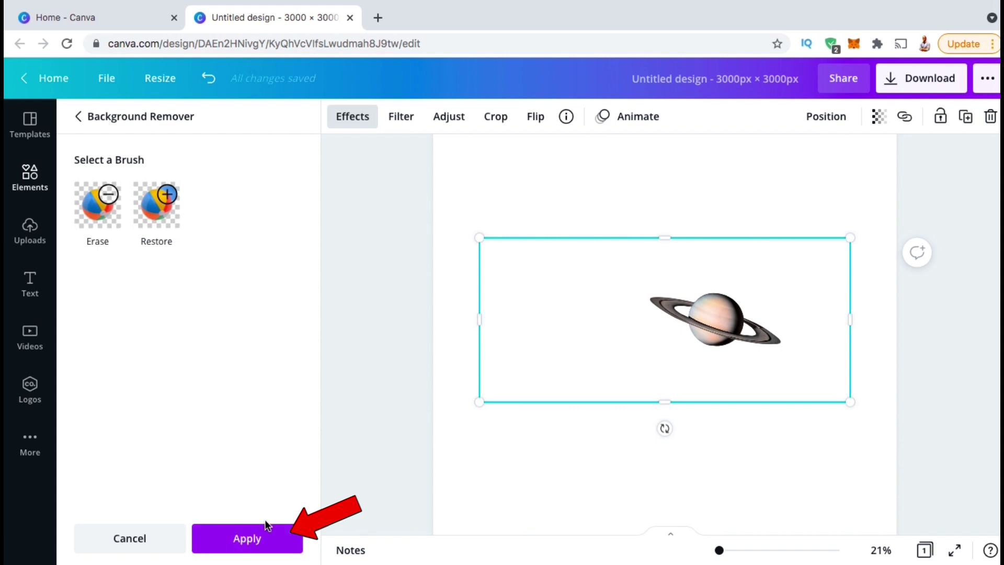
click(243, 538)
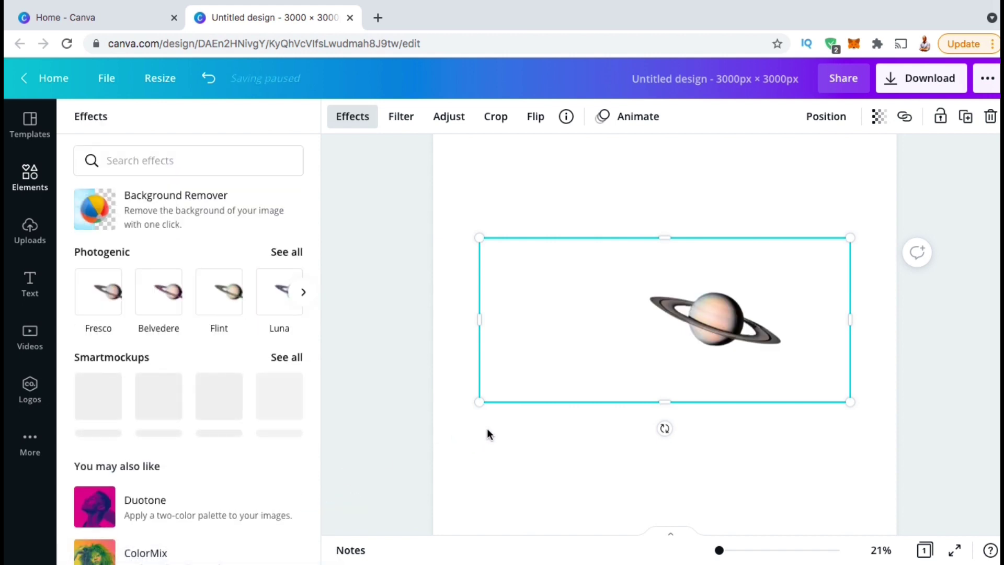
Crop Saturn tightly on all four sides, enlarge it and centre it on the page.
drag(479, 314, 628, 309)
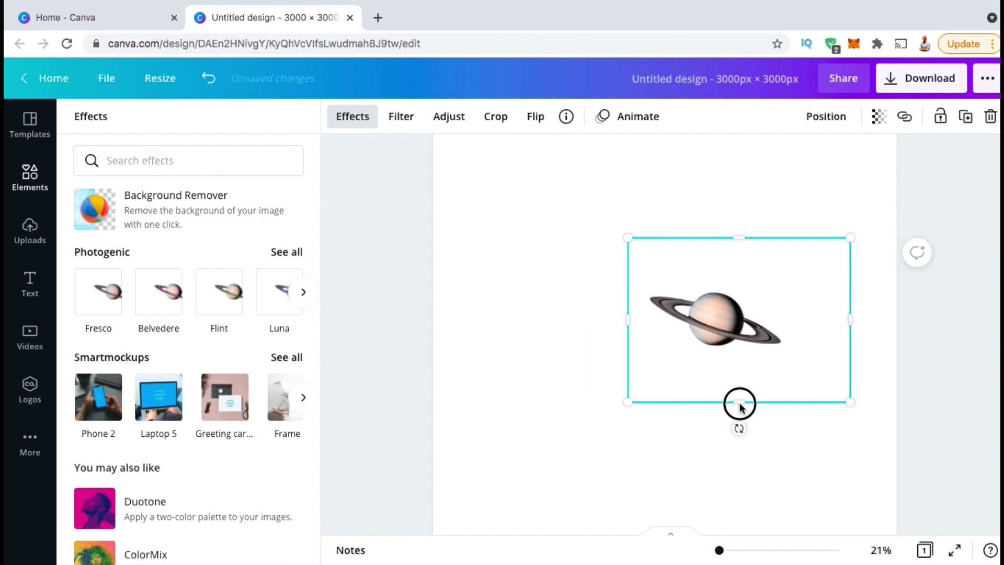
drag(740, 403, 740, 369)
drag(850, 302, 800, 301)
drag(715, 239, 713, 280)
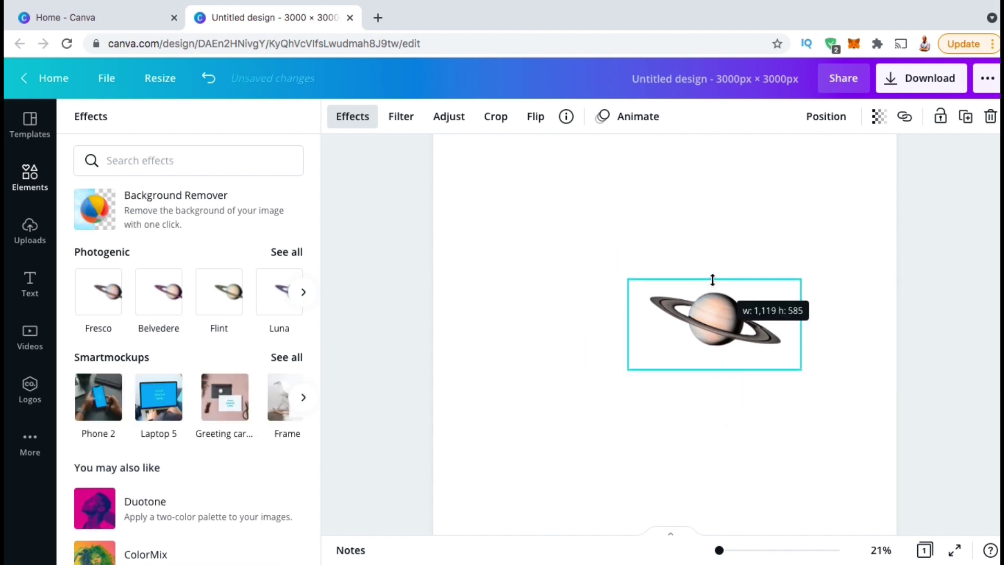
drag(628, 280, 493, 207)
drag(628, 276, 630, 306)
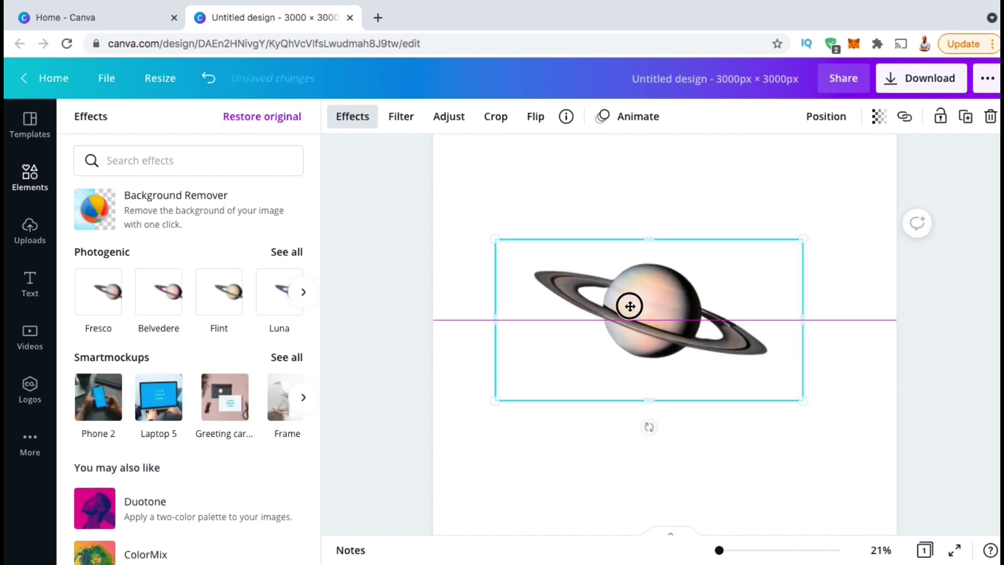
click(690, 204)
click(690, 204)
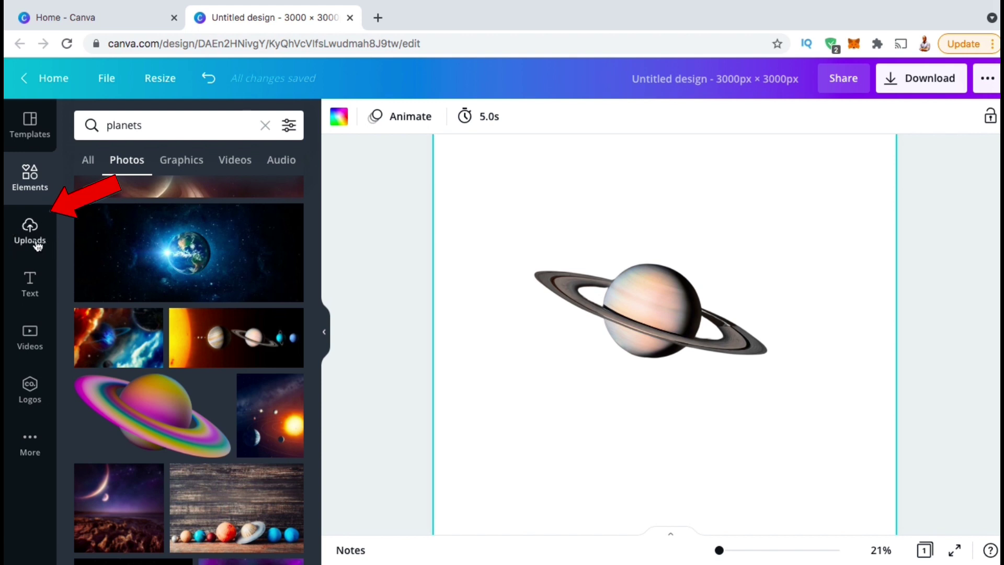
Upload World.jpg from the computer and add it to the page.
click(29, 233)
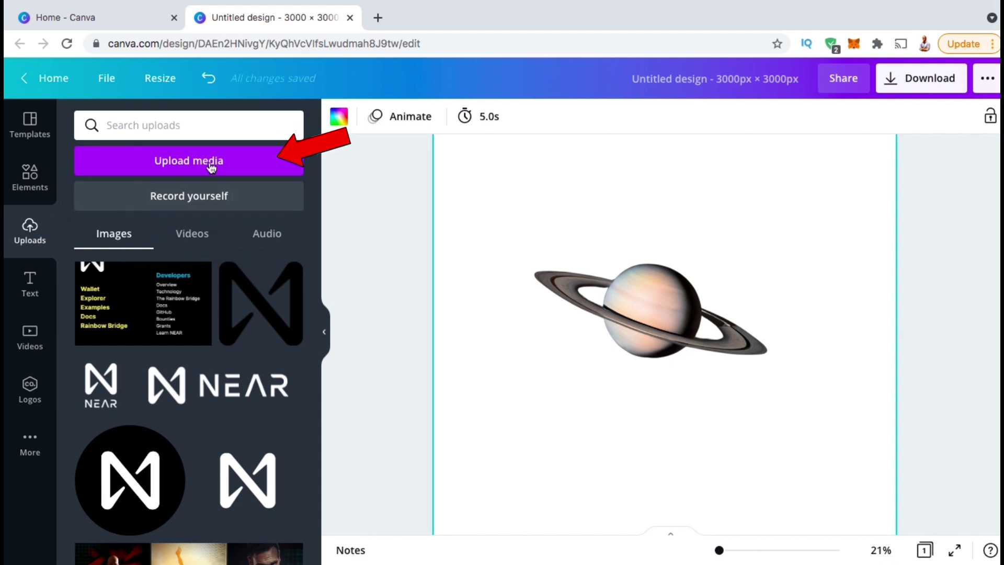
click(185, 165)
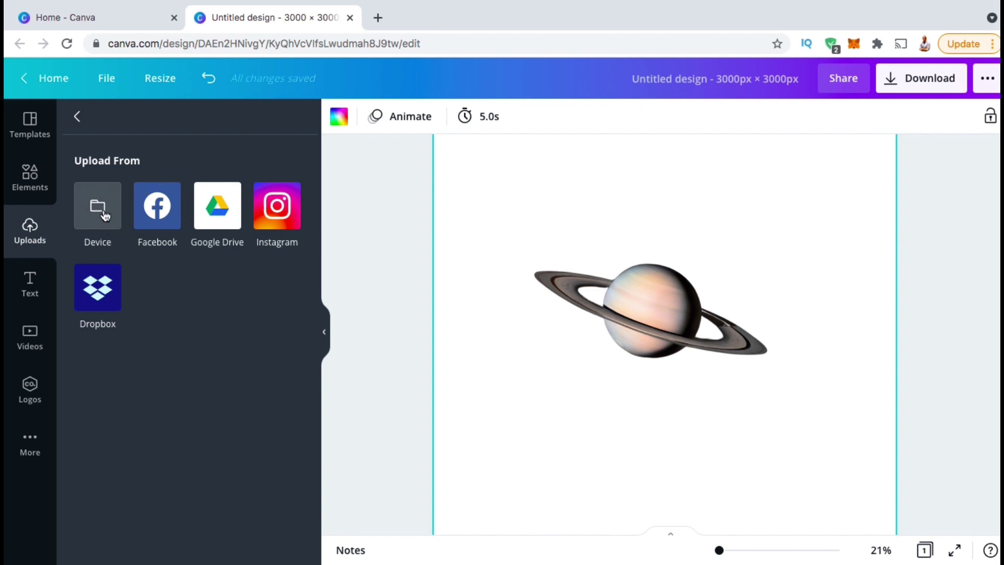
click(104, 214)
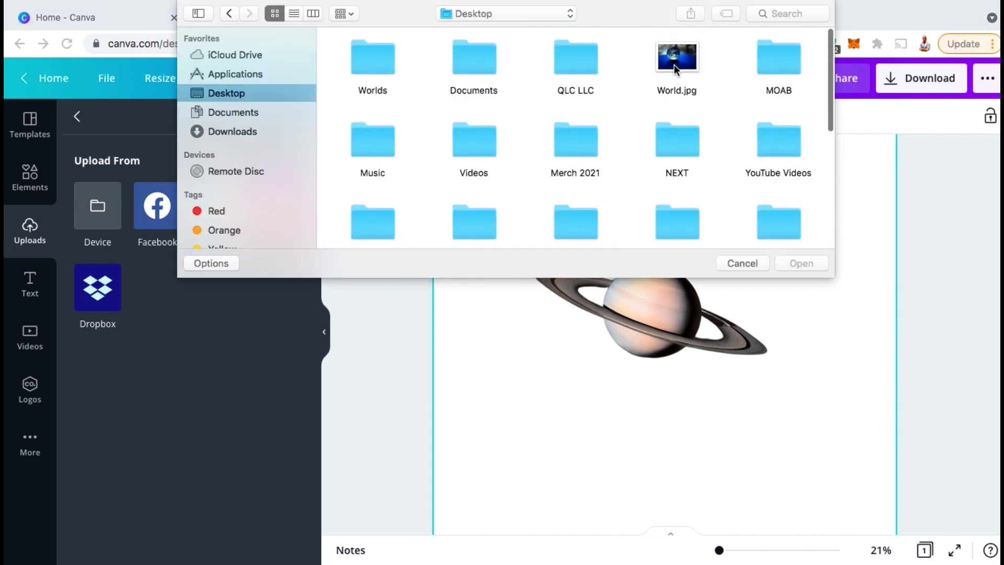
click(674, 65)
double_click(673, 64)
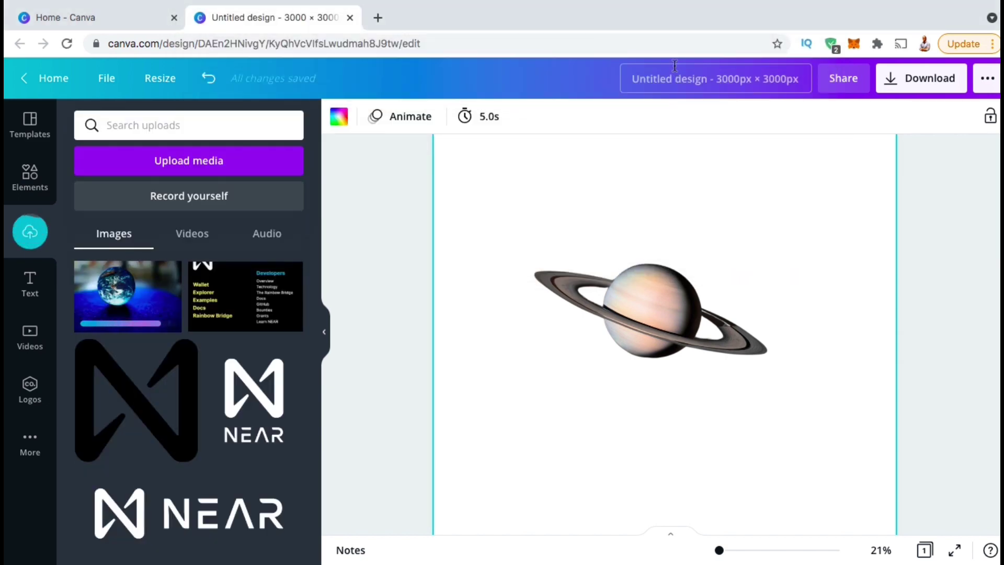
click(145, 291)
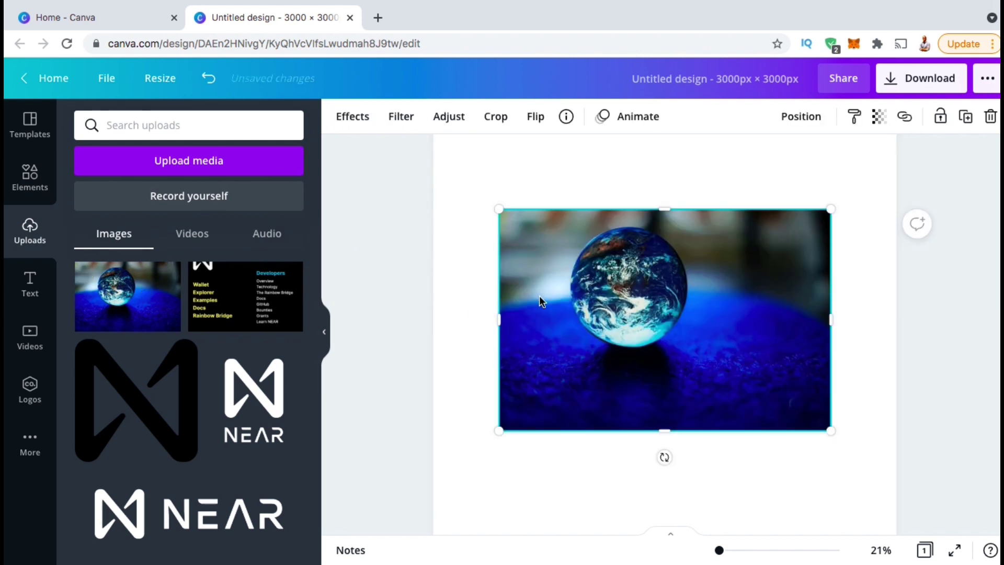
Move Saturn toward the top of the page and position the Earth photo below it.
drag(578, 298, 656, 340)
drag(548, 282, 445, 152)
drag(717, 292, 640, 294)
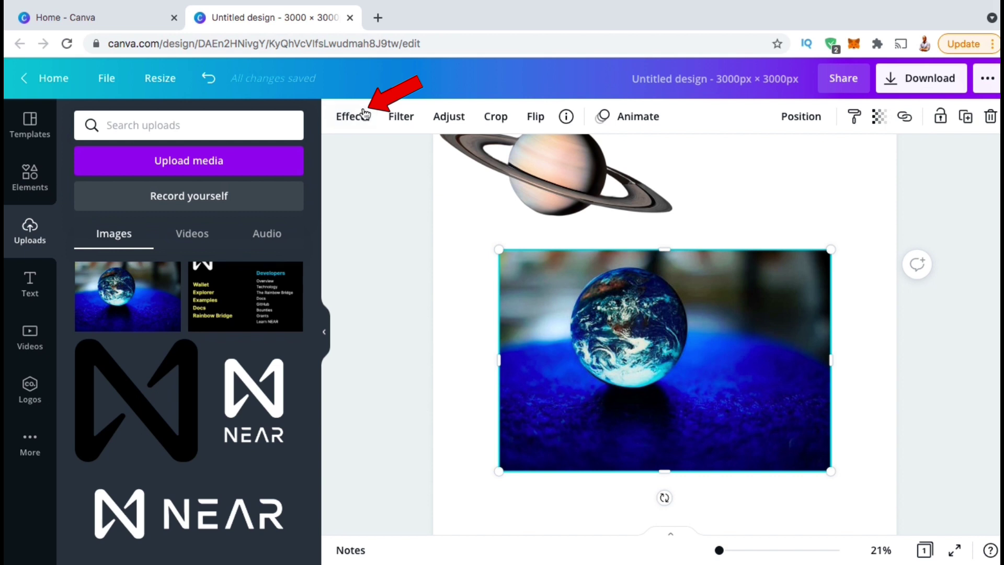
Remove the Earth photo's background with Background Remover, leaving just the globe.
click(354, 126)
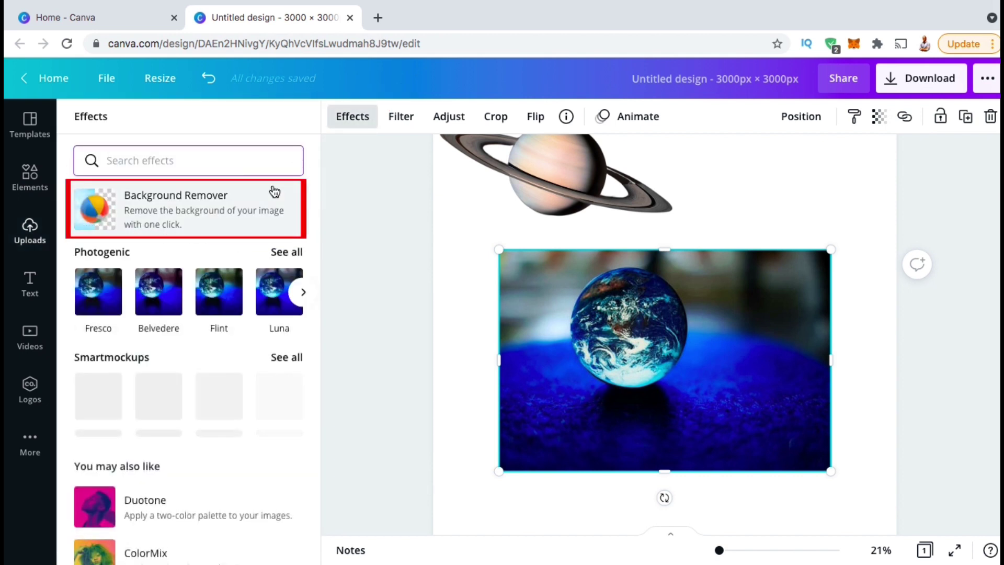
click(244, 212)
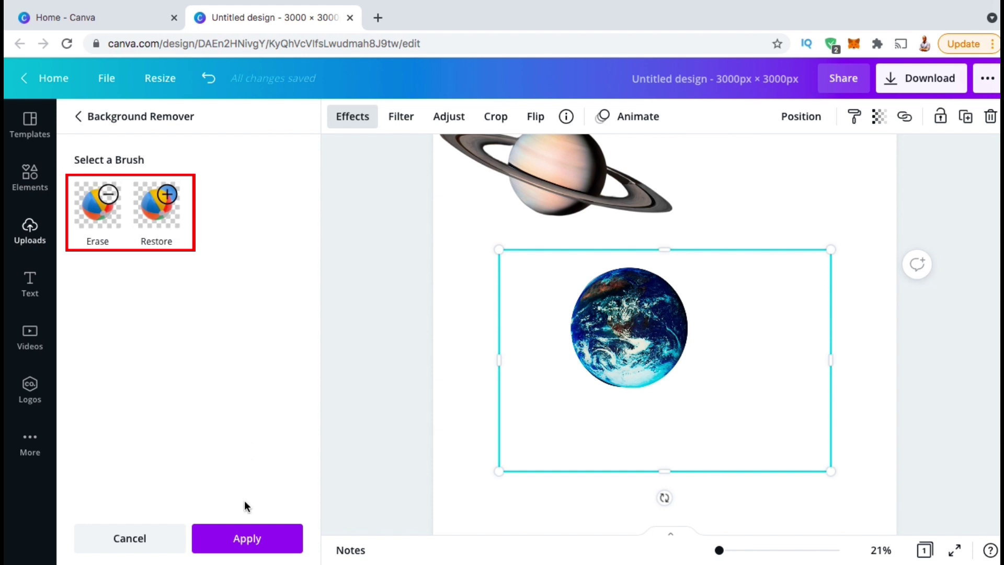
click(247, 543)
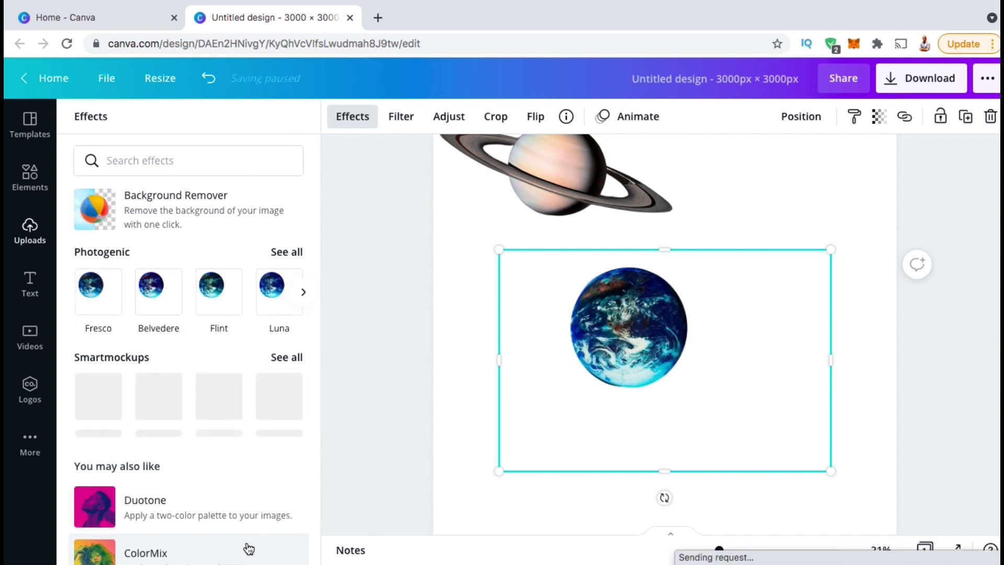
Crop the Earth image's left, bottom and right edges and shrink Saturn beside it.
drag(499, 360, 556, 360)
drag(684, 470, 683, 403)
drag(836, 321, 708, 325)
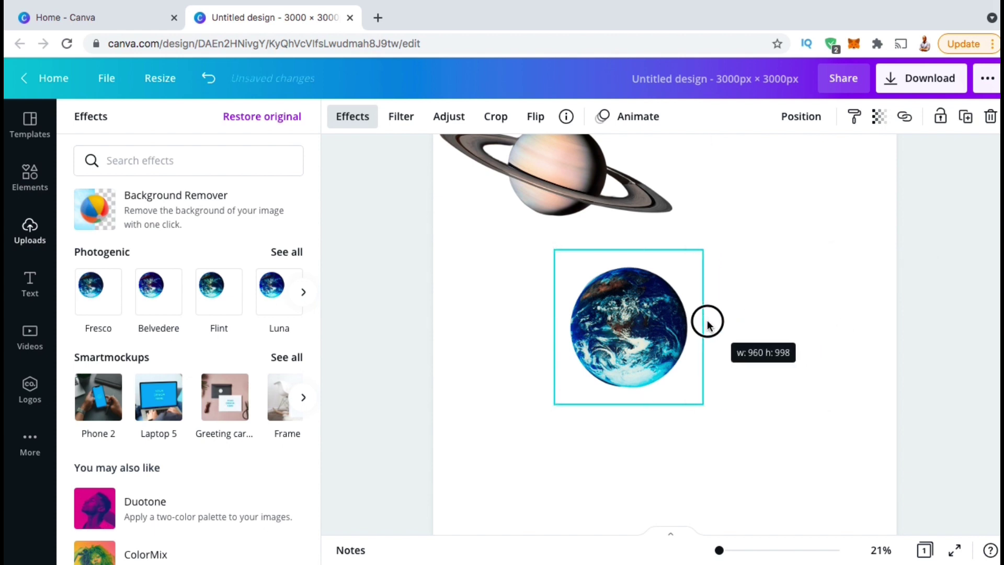
drag(719, 550, 717, 550)
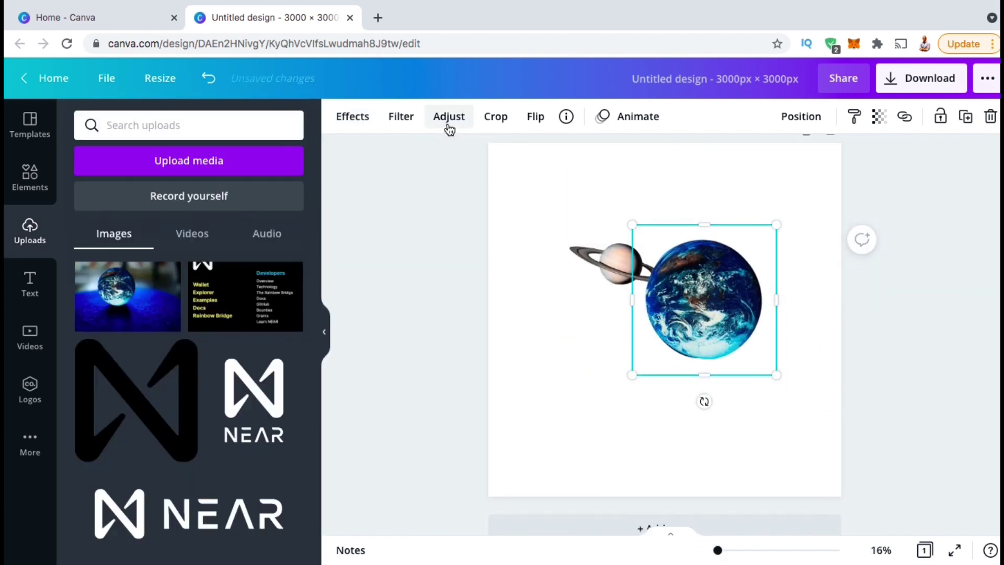
Adjust the Earth to brightness -100, contrast 100, saturation -100 and add slight blur.
click(449, 116)
drag(200, 152, 137, 151)
drag(200, 181, 265, 181)
drag(201, 211, 137, 211)
drag(201, 270, 208, 271)
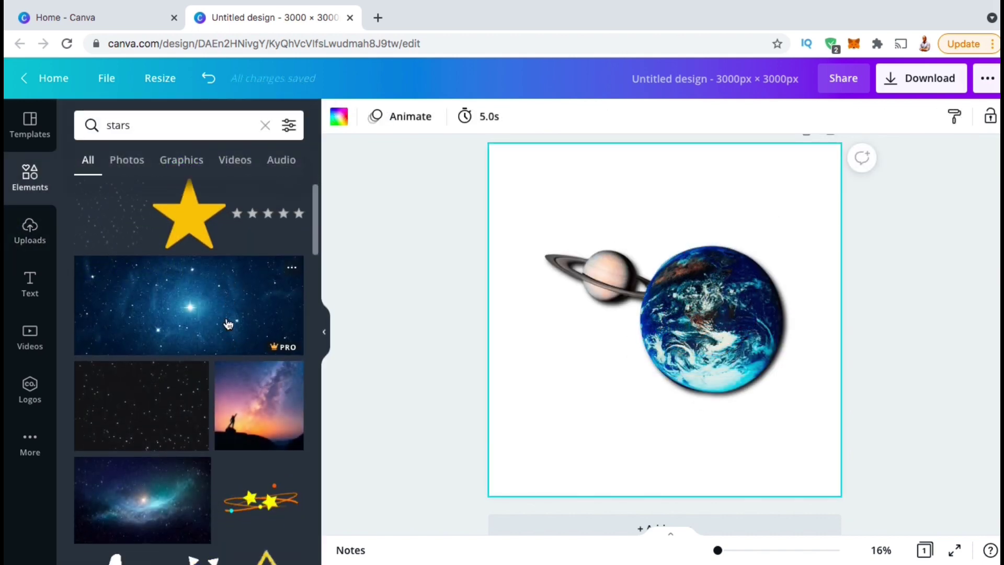
Place the starry photo as the page background and reposition Saturn and the Earth.
drag(229, 324, 575, 334)
drag(606, 278, 594, 272)
mouse_move(710, 313)
mouse_down()
mouse_move(703, 337)
mouse_move(697, 324)
mouse_up()
click(886, 337)
Flatten the curve of the 'I Need More' heading and move it down and right.
click(32, 285)
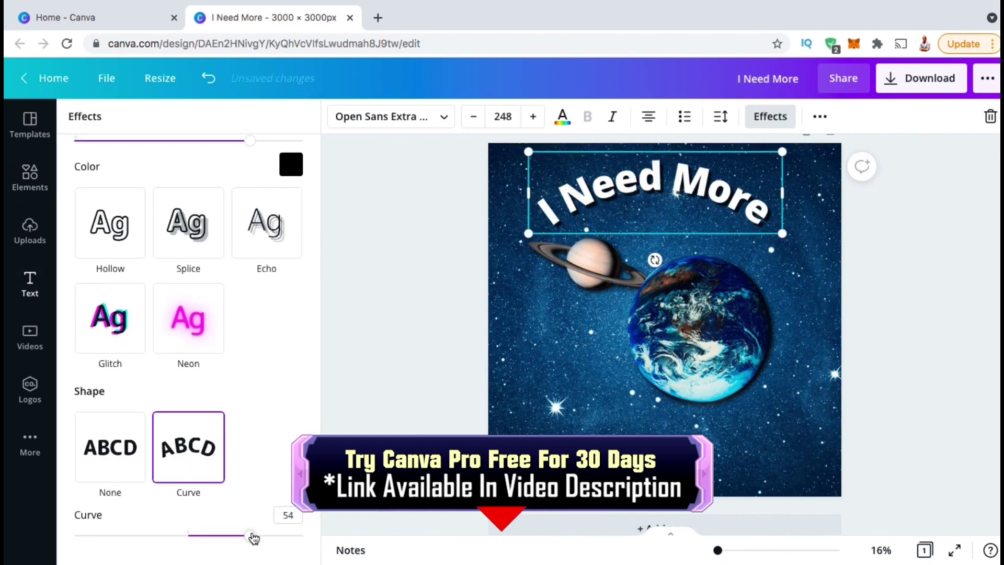
drag(254, 538, 234, 538)
click(556, 303)
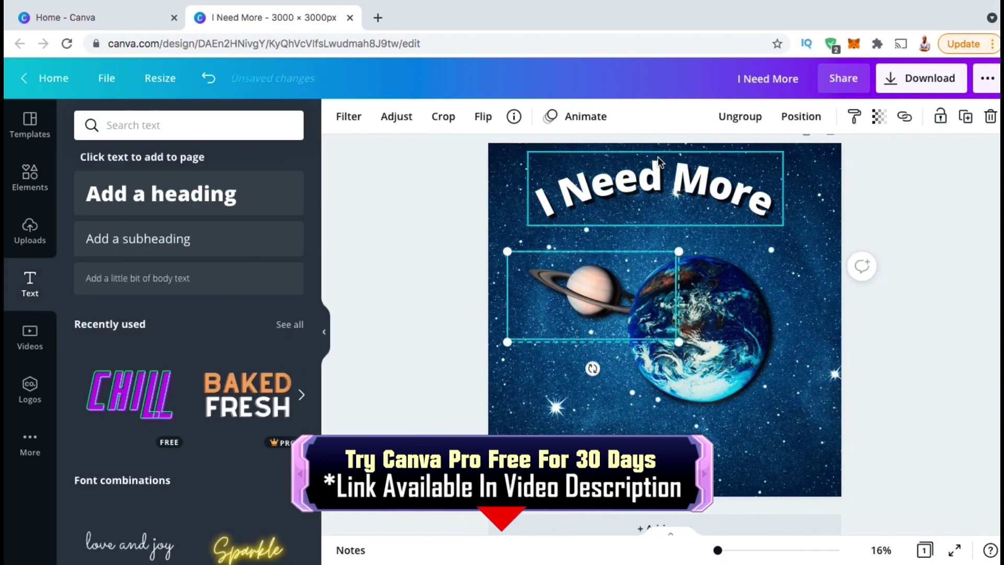
drag(658, 163, 667, 190)
click(560, 370)
click(575, 225)
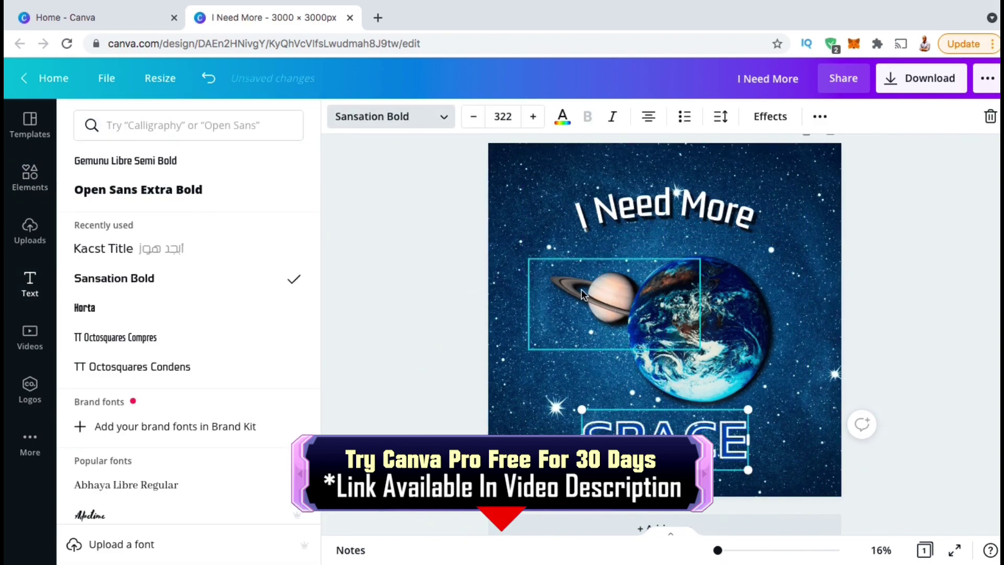
Make Saturn slightly smaller and centre the Earth on the page.
click(587, 288)
mouse_move(673, 336)
mouse_down()
mouse_move(687, 328)
mouse_move(675, 322)
mouse_up()
drag(730, 329, 718, 327)
click(880, 343)
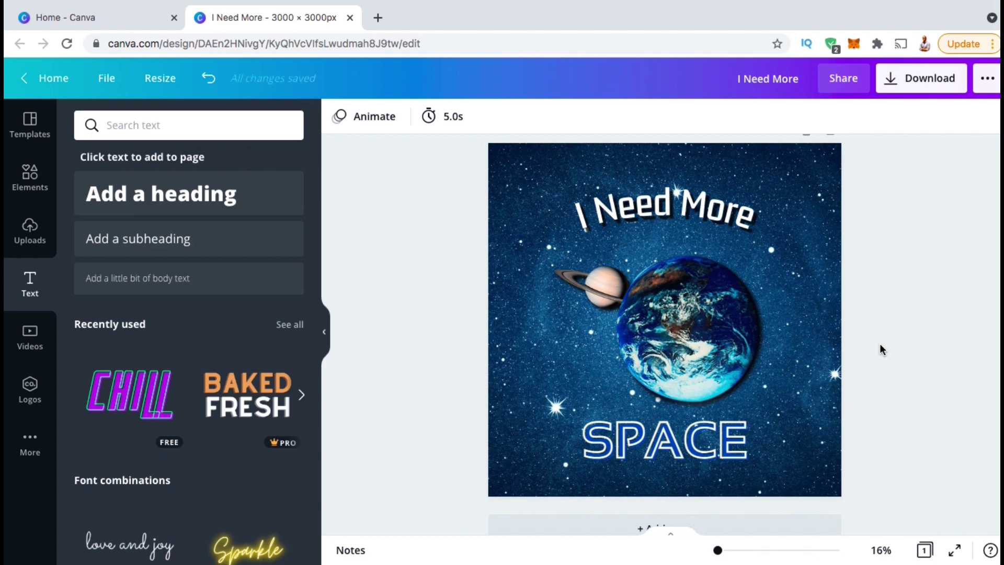
click(795, 223)
Duplicate the design onto a second page and download page 2 as a transparent-background PNG.
key(Delete)
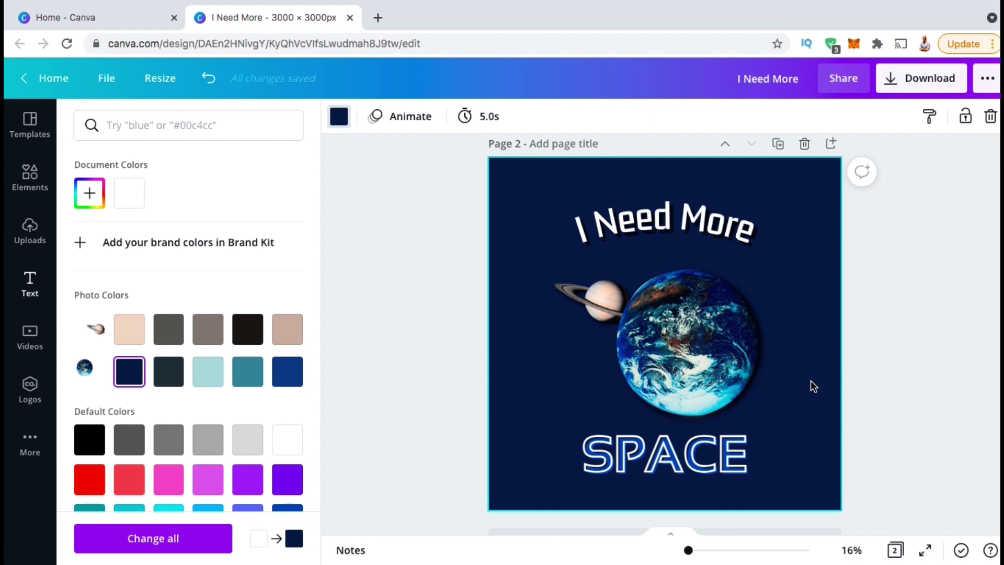
click(907, 81)
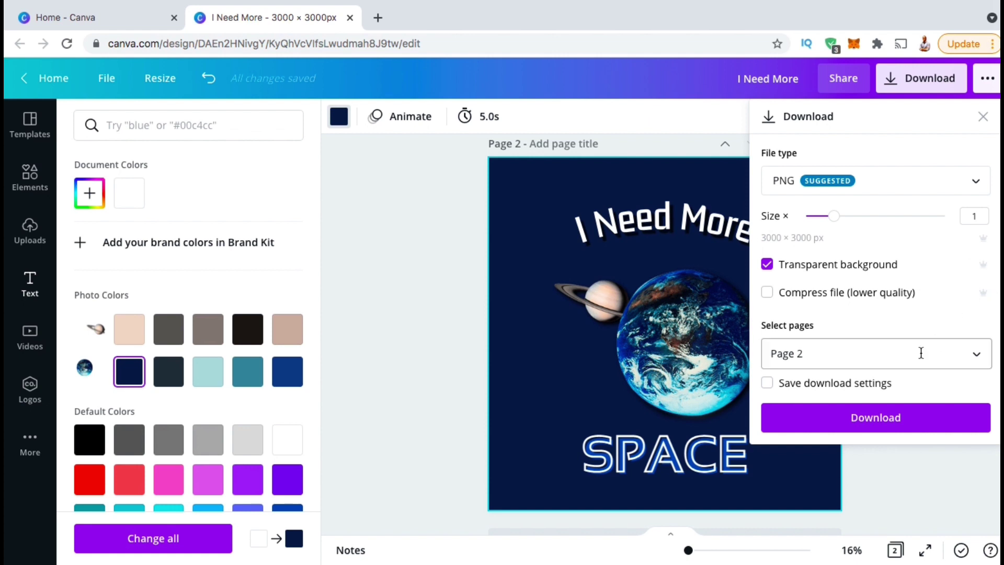
click(873, 419)
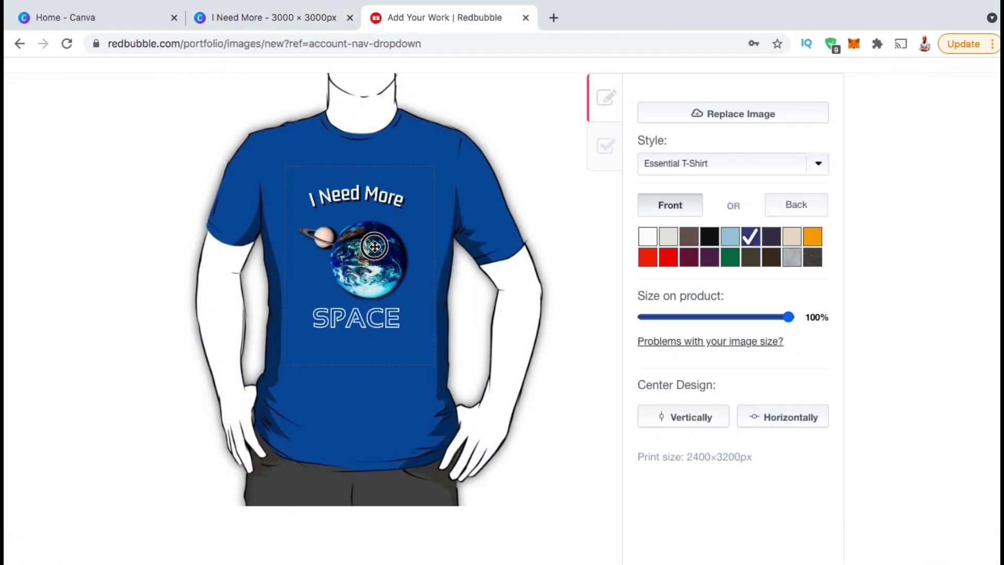
Drag the 'I Need More SPACE' artwork slightly higher on the blue T-shirt preview.
drag(374, 246, 373, 233)
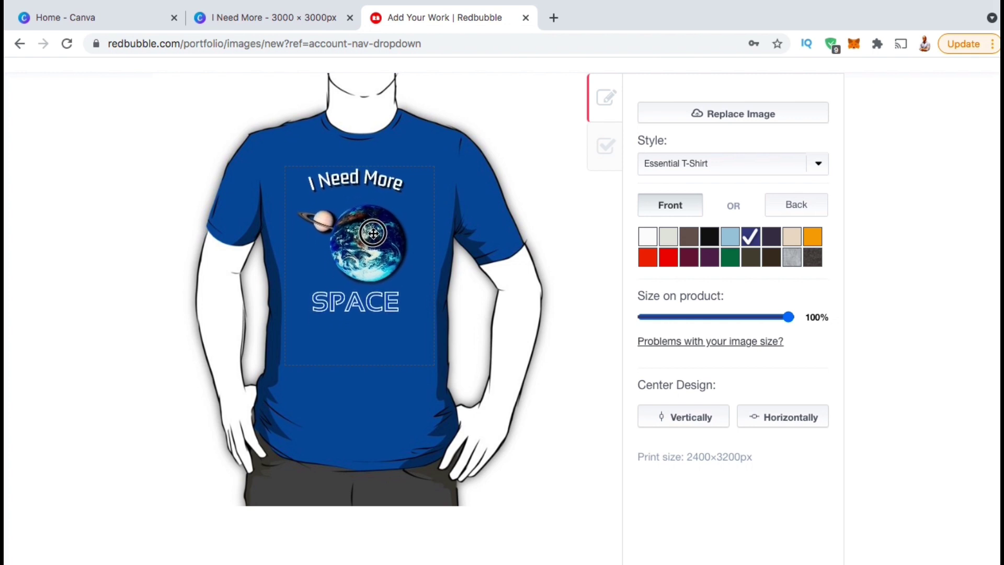